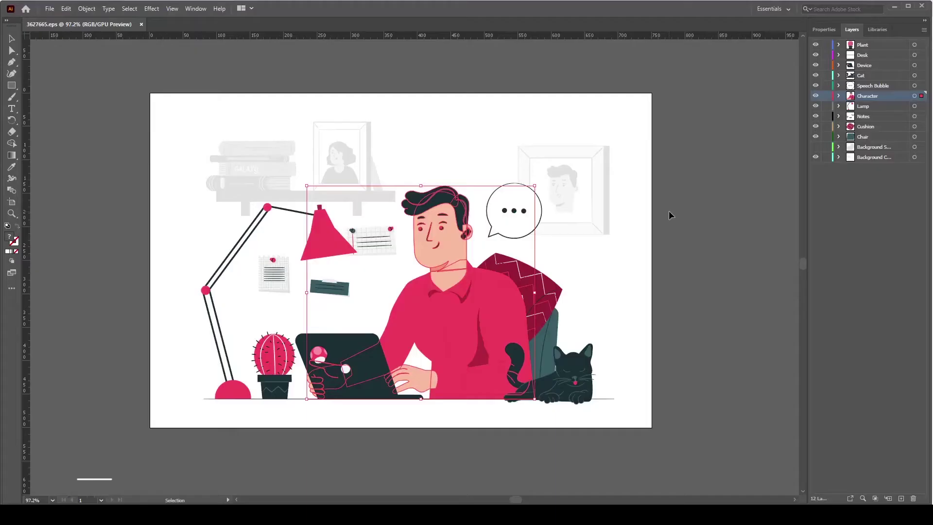
Delete the bookshelf with its framed portrait, the second wall picture, the upper pinned note and the speech bubble from the illustration.
{"action": "left_click", "coordinate": [470, 122]}
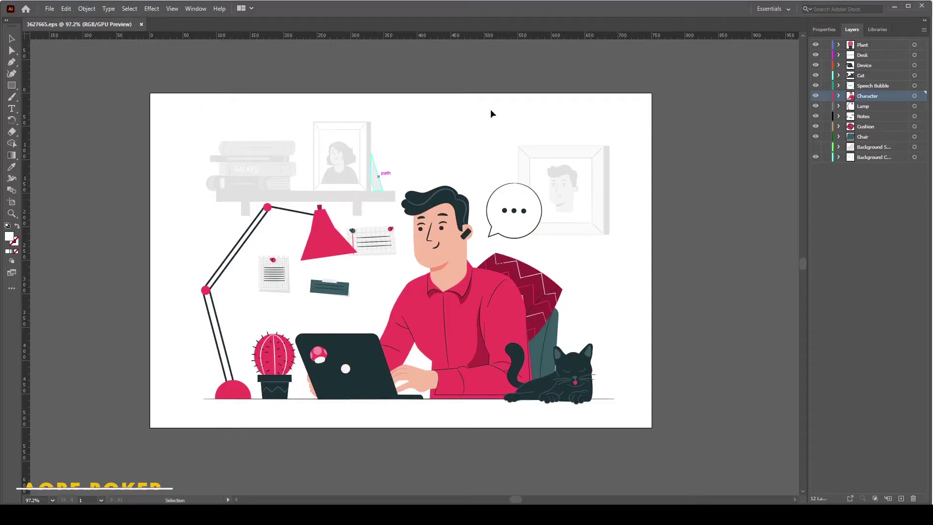
{"action": "left_click", "coordinate": [347, 156]}
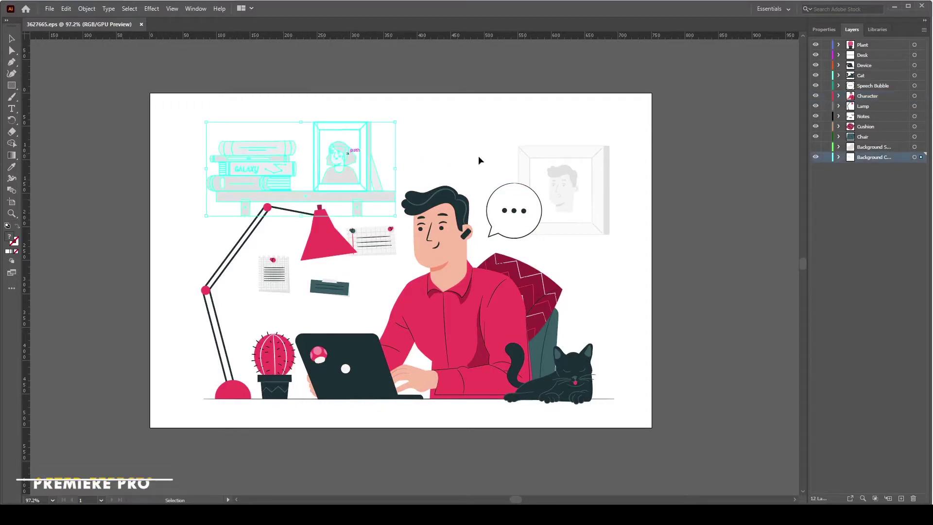
{"action": "key", "text": "Delete"}
{"action": "left_click", "coordinate": [582, 193]}
{"action": "key", "text": "Delete"}
{"action": "left_click", "coordinate": [384, 242]}
{"action": "key", "text": "Delete"}
{"action": "left_click", "coordinate": [490, 233]}
{"action": "key", "text": "Delete"}
Delete the green note, the remaining pinned note, the cat and the patterned cushion from the illustration.
{"action": "left_click", "coordinate": [328, 290]}
{"action": "key", "text": "Delete"}
{"action": "left_click", "coordinate": [281, 281]}
{"action": "key", "text": "Delete"}
{"action": "left_click", "coordinate": [577, 384]}
{"action": "key", "text": "Delete"}
{"action": "left_click", "coordinate": [547, 311]}
{"action": "key", "text": "Delete"}
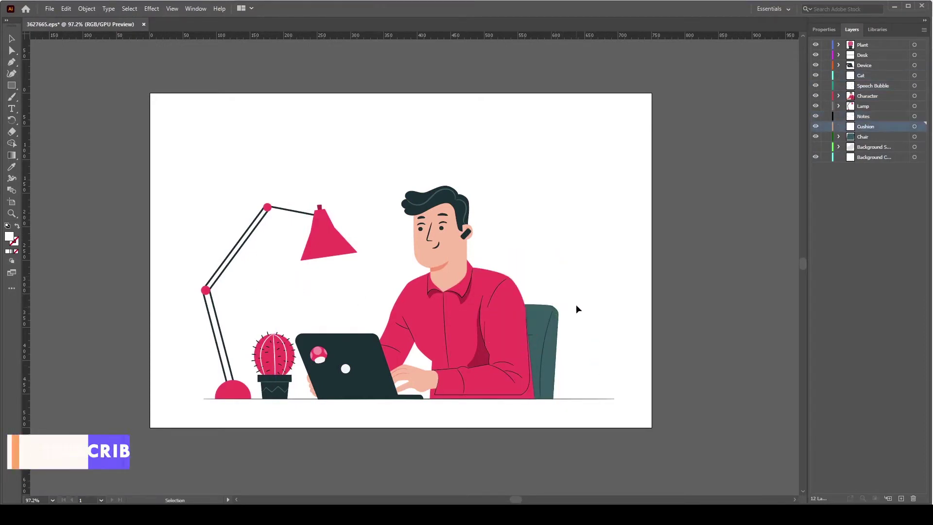
Create a new 1920 × 1080 px RGB document and return to the 3627665.eps illustration.
{"action": "key", "text": "ctrl+n"}
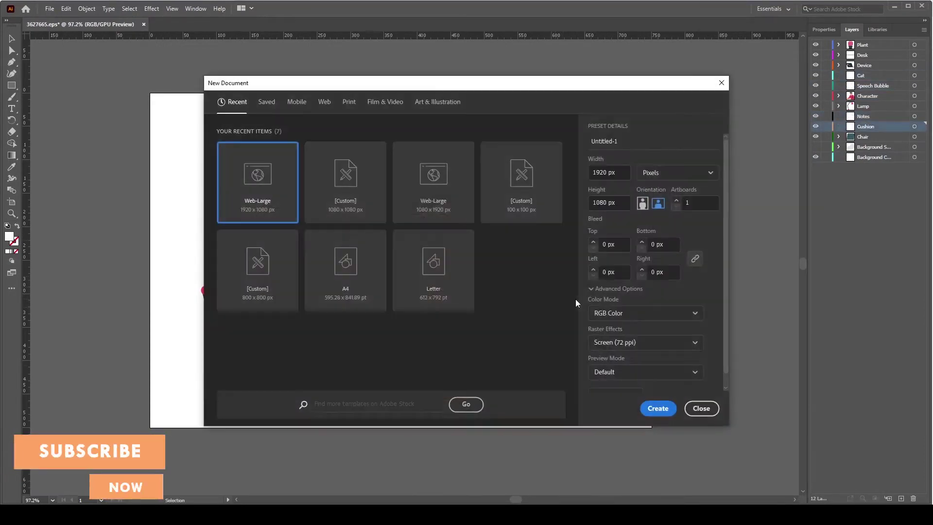
{"action": "left_click", "coordinate": [659, 411]}
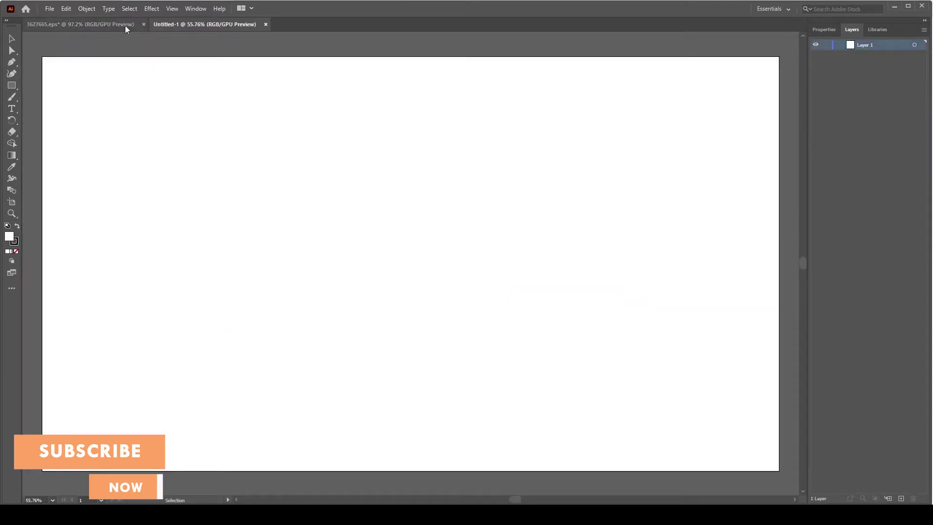
{"action": "left_click", "coordinate": [124, 24]}
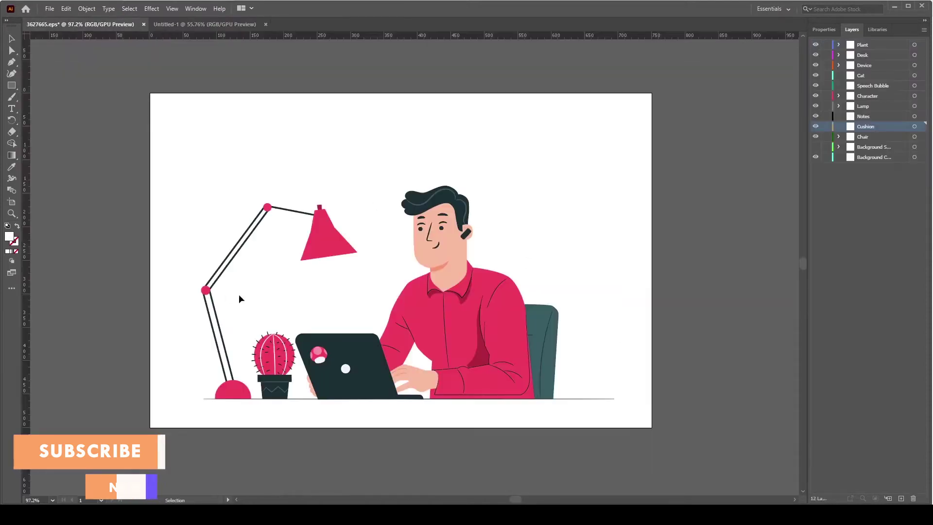
Ungroup the laptop artwork and delete the sticker and the round logo from its lid.
{"action": "left_click", "coordinate": [318, 360]}
{"action": "right_click", "coordinate": [318, 357]}
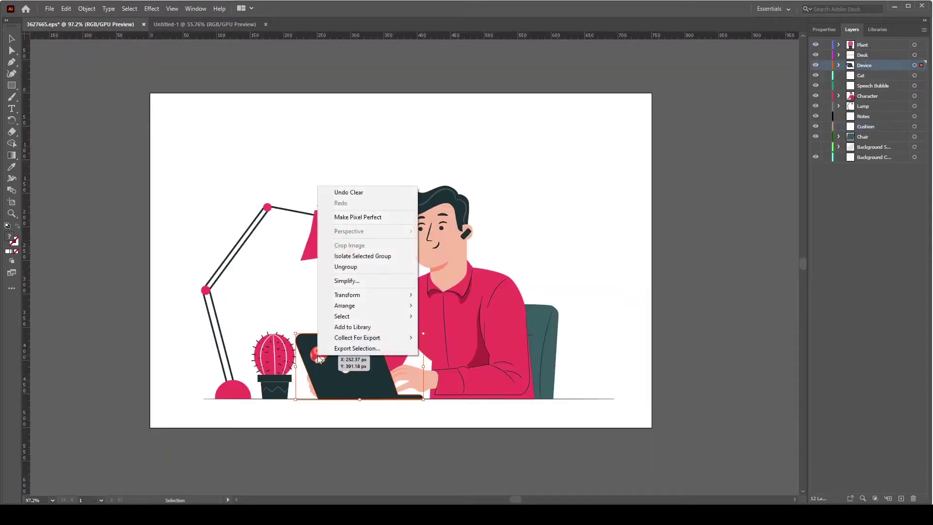
{"action": "left_click", "coordinate": [346, 266]}
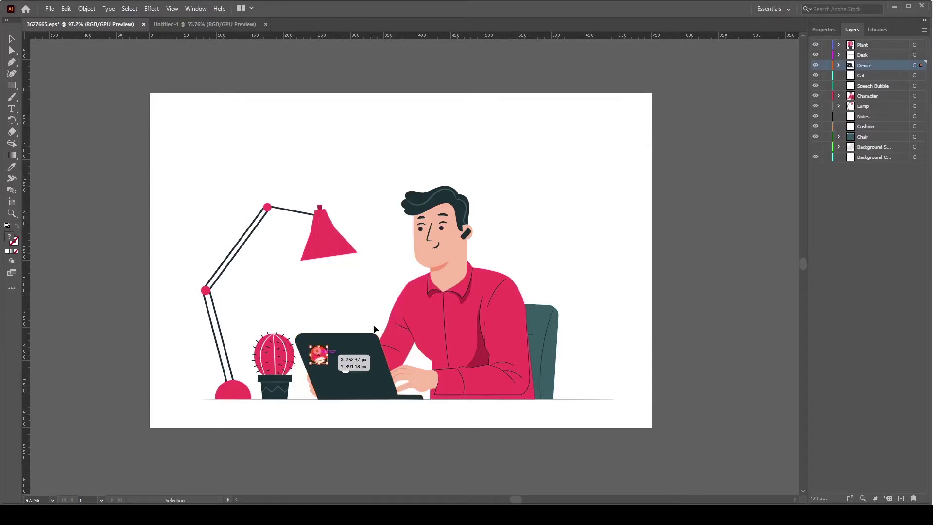
{"action": "left_click", "coordinate": [305, 77]}
Copy the lamp, cactus, laptop, man and chair without the desk line and paste them into the new Untitled-1 document.
{"action": "left_click_drag", "start_coordinate": [198, 174], "coordinate": [570, 357]}
{"action": "left_click", "coordinate": [188, 22]}
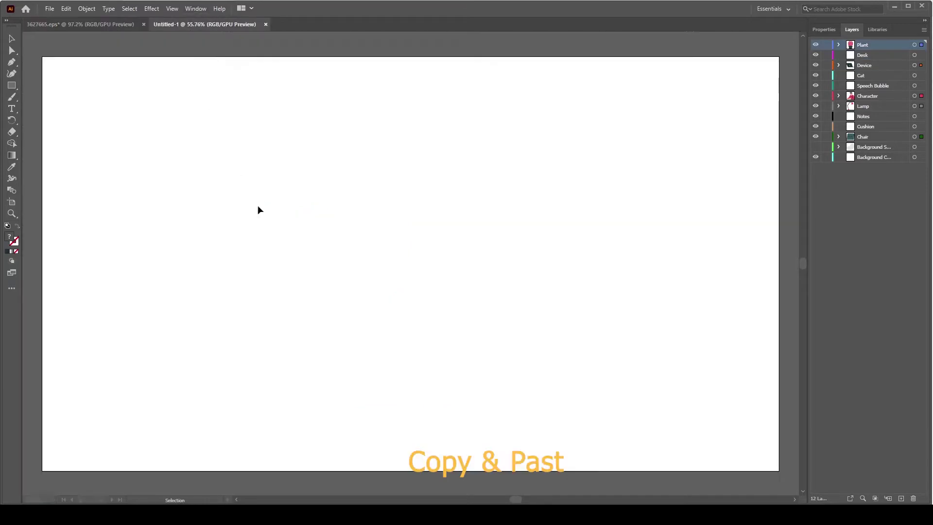
{"action": "key", "text": "ctrl+v"}
Enlarge the pasted artwork and position it so its base sits on the artboard's lower edge.
{"action": "left_click_drag", "start_coordinate": [514, 203], "coordinate": [693, 94]}
{"action": "left_click_drag", "start_coordinate": [591, 256], "coordinate": [481, 404]}
{"action": "left_click_drag", "start_coordinate": [584, 242], "coordinate": [656, 139]}
{"action": "mouse_move", "coordinate": [557, 385]}
{"action": "left_mouse_down"}
{"action": "mouse_move", "coordinate": [547, 388]}
{"action": "mouse_move", "coordinate": [547, 372]}
{"action": "mouse_move", "coordinate": [556, 383]}
{"action": "left_mouse_up"}
{"action": "left_click", "coordinate": [529, 193]}
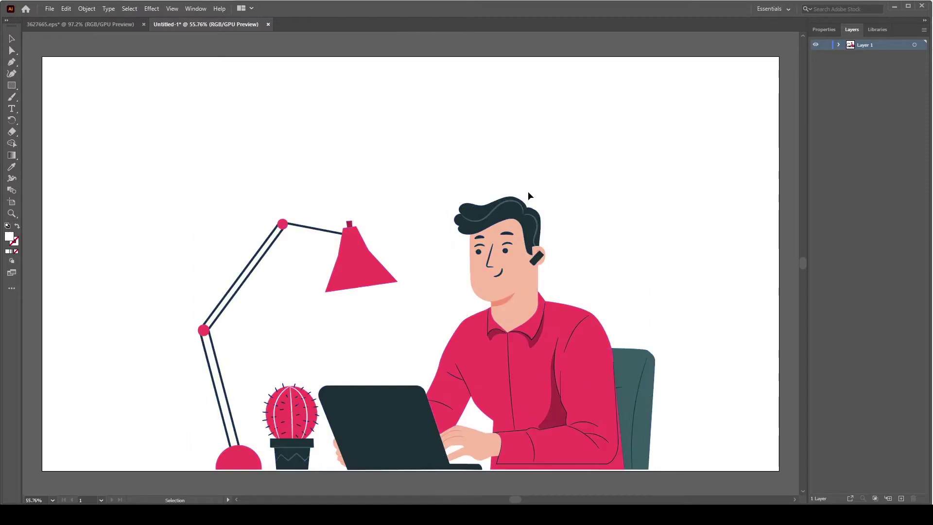
Expand Layer 1, create a layer named chair, and move the chair group into it, nesting it above the lamp group.
{"action": "left_click", "coordinate": [576, 376]}
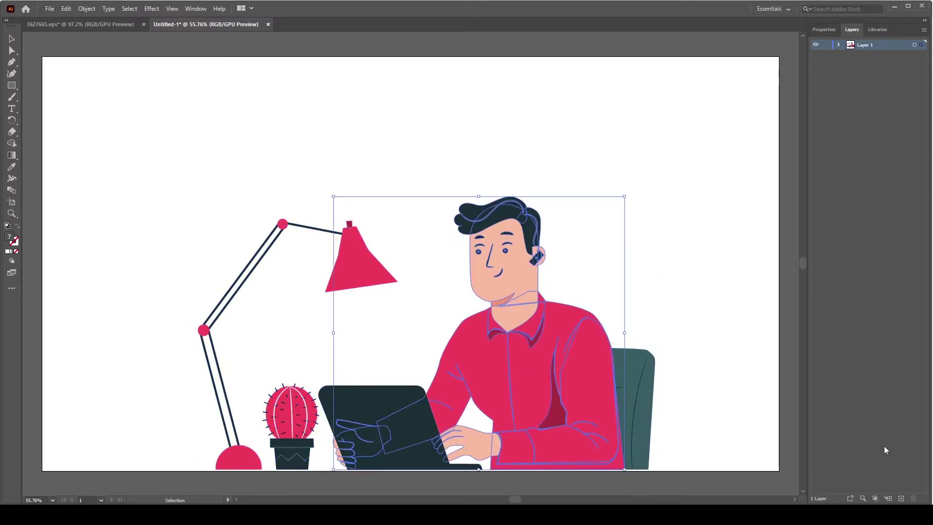
{"action": "left_click", "coordinate": [839, 45]}
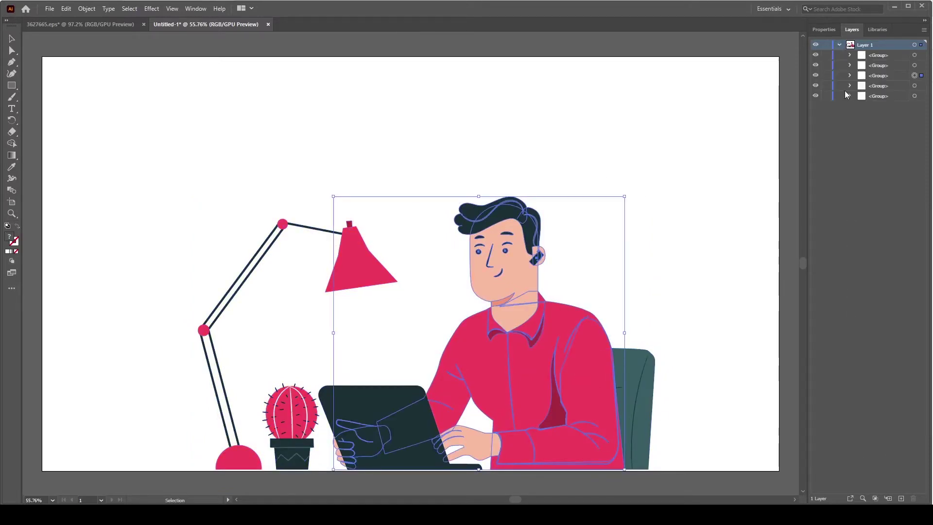
{"action": "left_click", "coordinate": [687, 387]}
{"action": "left_click", "coordinate": [359, 434]}
{"action": "left_click", "coordinate": [575, 360]}
{"action": "left_click", "coordinate": [639, 387]}
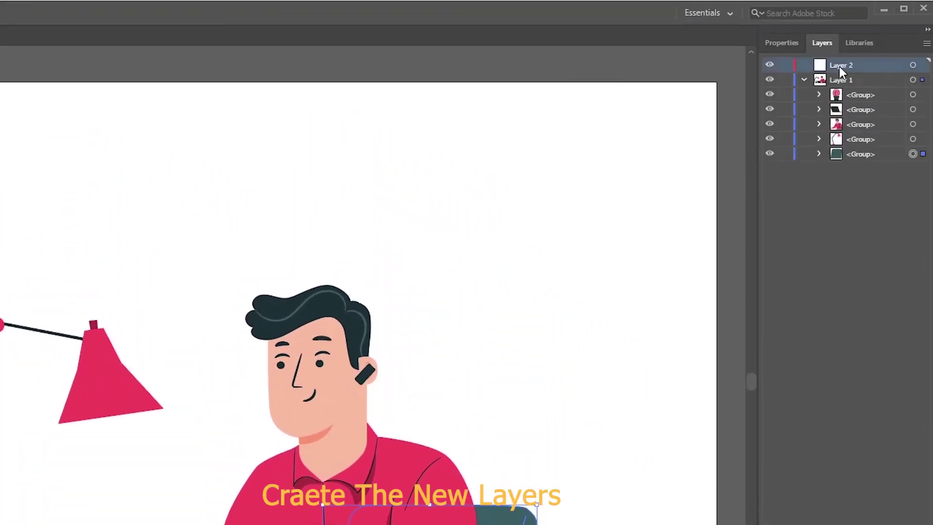
{"action": "double_click", "coordinate": [840, 65]}
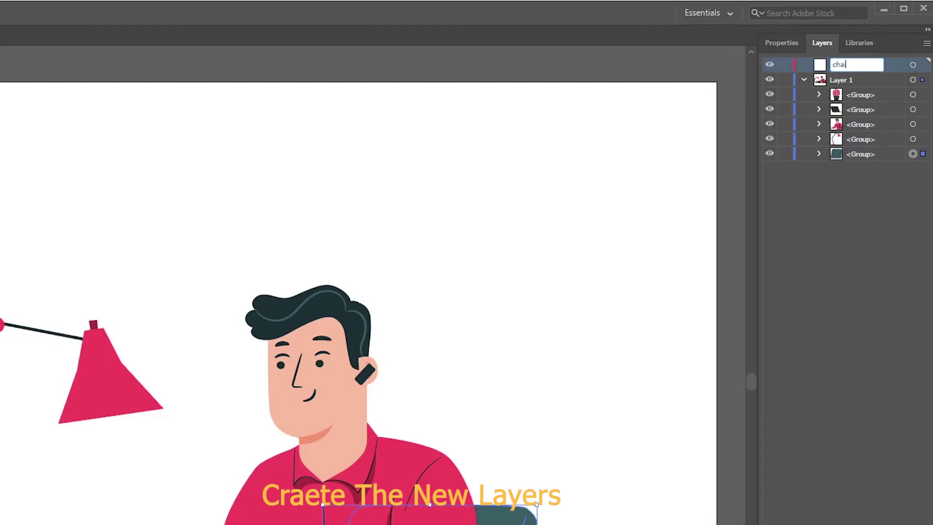
{"action": "key", "text": "Return"}
{"action": "mouse_move", "coordinate": [856, 153]}
{"action": "left_mouse_down"}
{"action": "mouse_move", "coordinate": [839, 81]}
{"action": "mouse_move", "coordinate": [850, 66]}
{"action": "mouse_move", "coordinate": [855, 137]}
{"action": "left_mouse_up"}
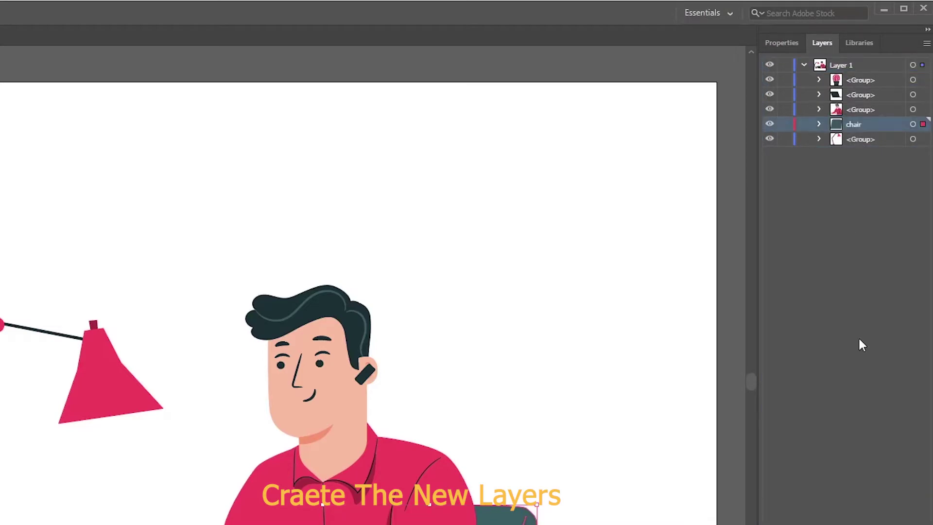
Create a layer named Man above Layer 1 and move the man's group into it.
{"action": "left_click", "coordinate": [388, 482]}
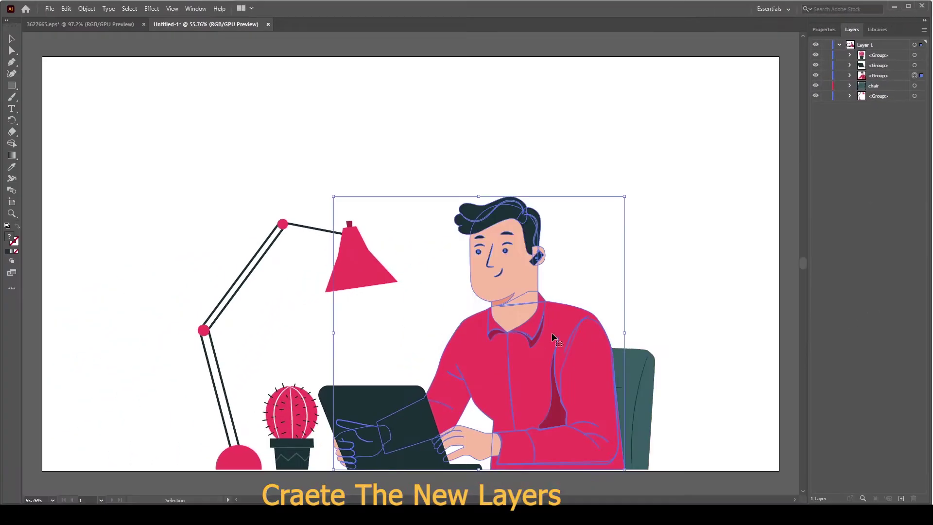
{"action": "left_click", "coordinate": [902, 498]}
{"action": "double_click", "coordinate": [866, 44]}
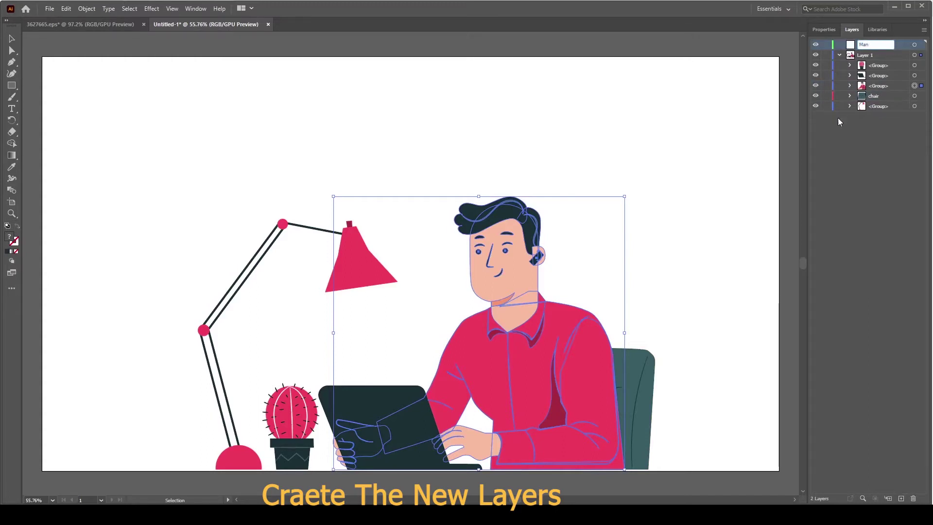
{"action": "key", "text": "Return"}
{"action": "left_click_drag", "start_coordinate": [873, 86], "coordinate": [869, 48]}
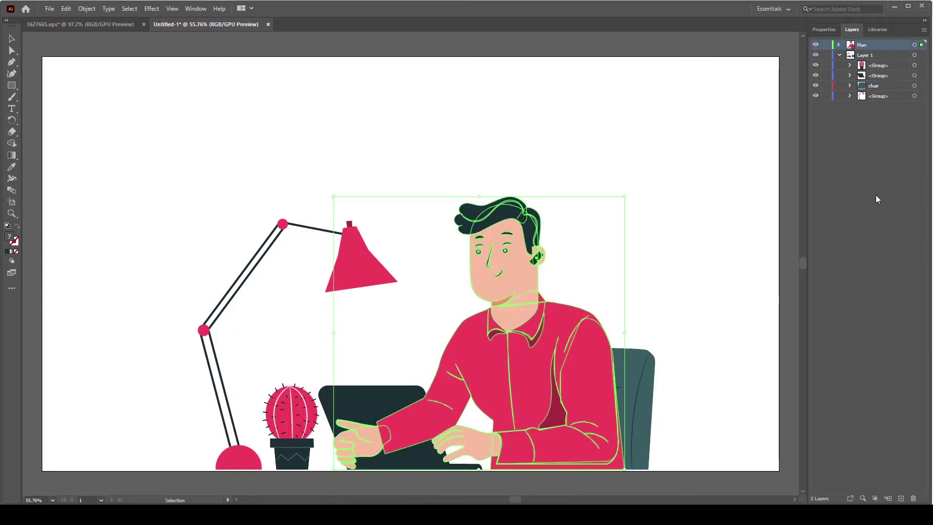
Create a layer named laptop, move the laptop group into it and place it above the Man layer.
{"action": "left_click", "coordinate": [364, 399]}
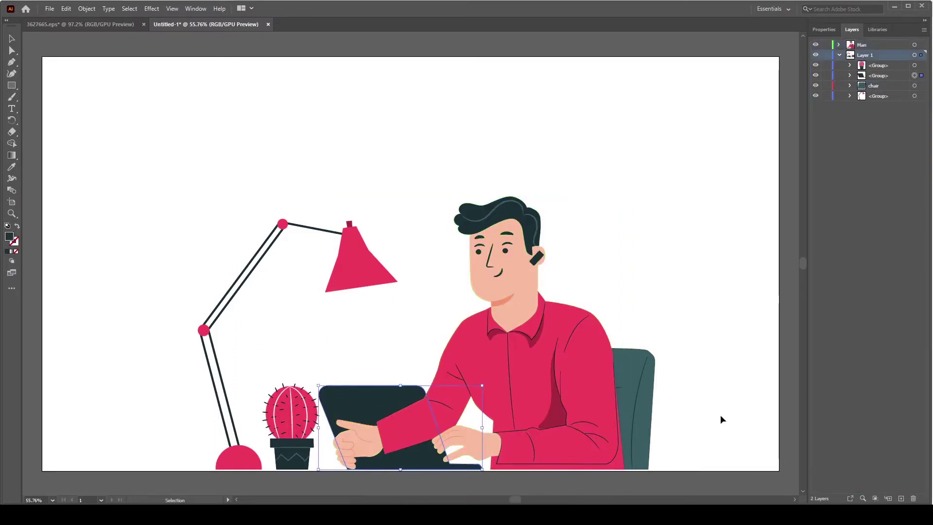
{"action": "left_click", "coordinate": [901, 497]}
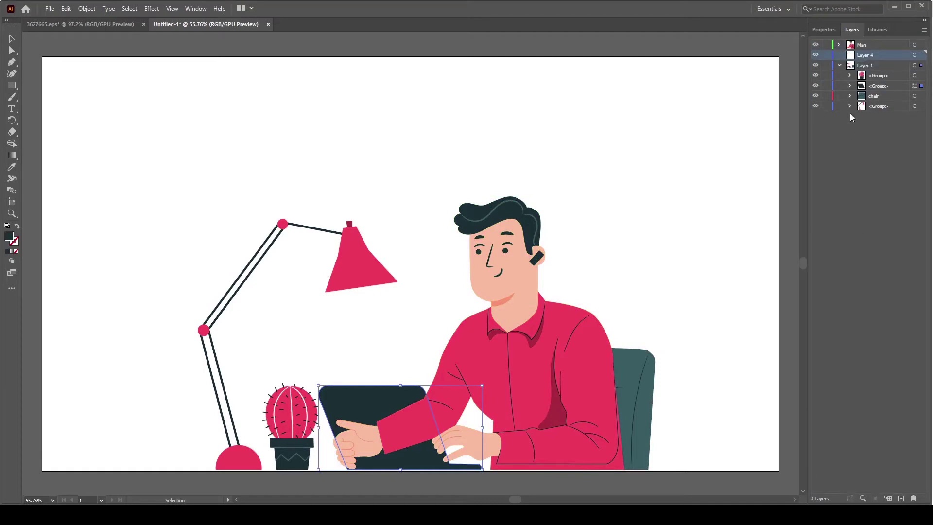
{"action": "double_click", "coordinate": [865, 56]}
{"action": "type", "text": "laptop"}
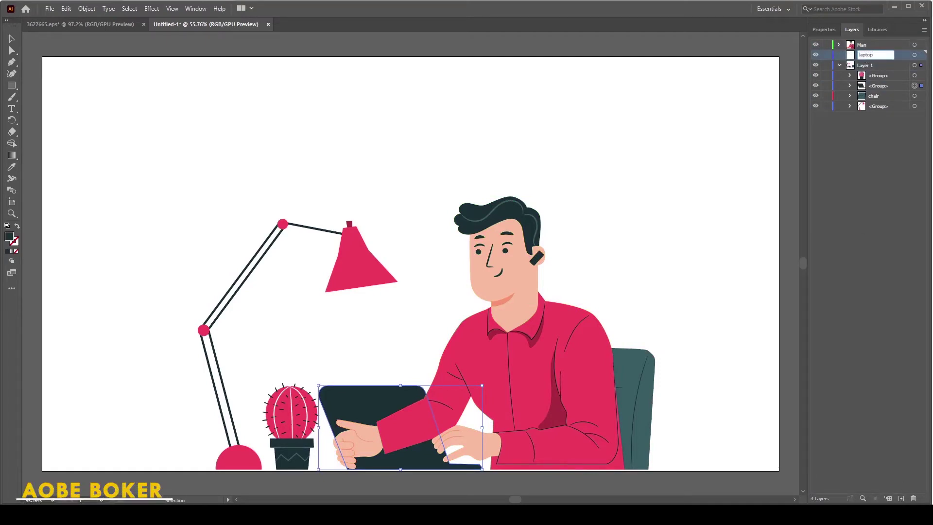
{"action": "left_click", "coordinate": [873, 87]}
{"action": "left_click_drag", "start_coordinate": [873, 87], "coordinate": [861, 43]}
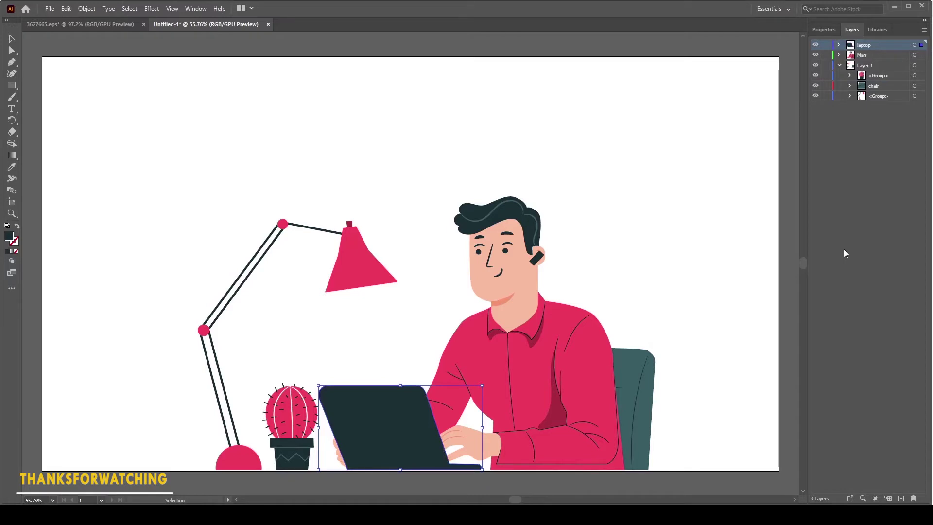
Create a layer named lamp above Layer 1 and move the desk lamp group into it.
{"action": "left_click", "coordinate": [337, 275]}
{"action": "left_click", "coordinate": [888, 498]}
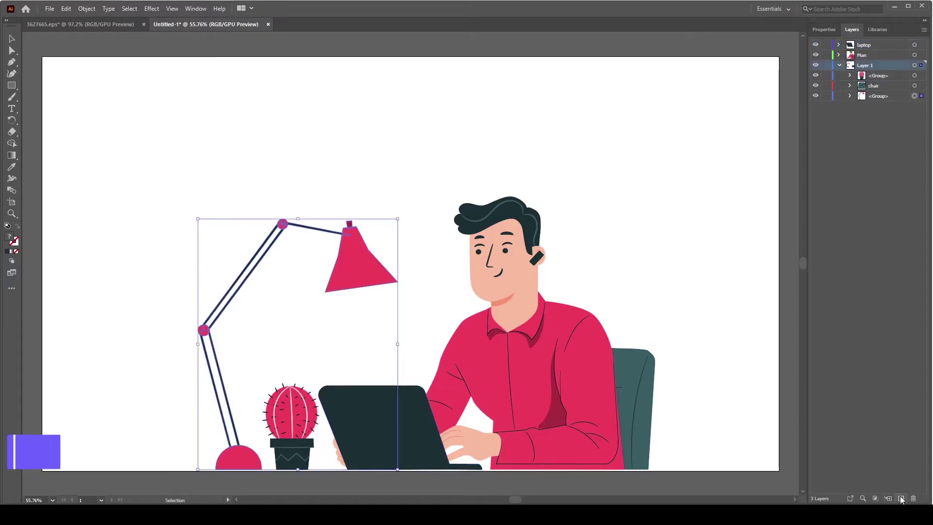
{"action": "double_click", "coordinate": [878, 66]}
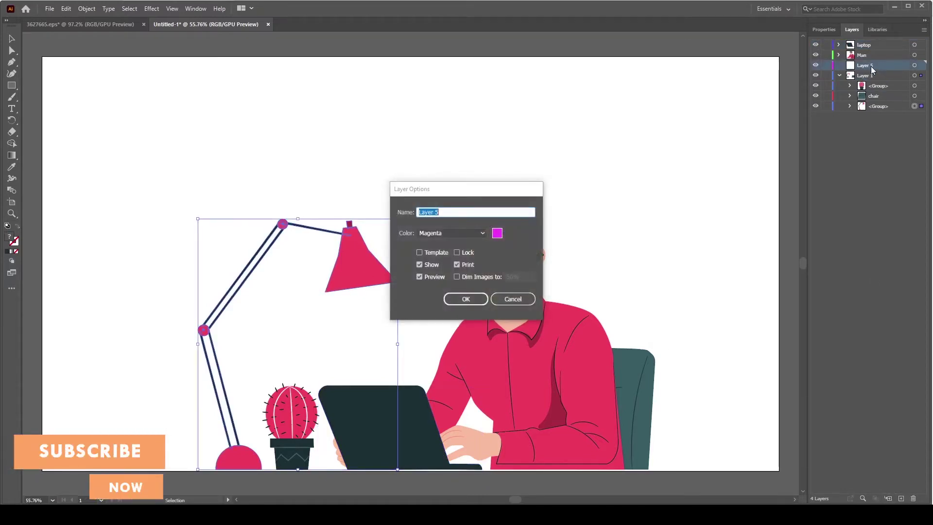
{"action": "type", "text": "lamp"}
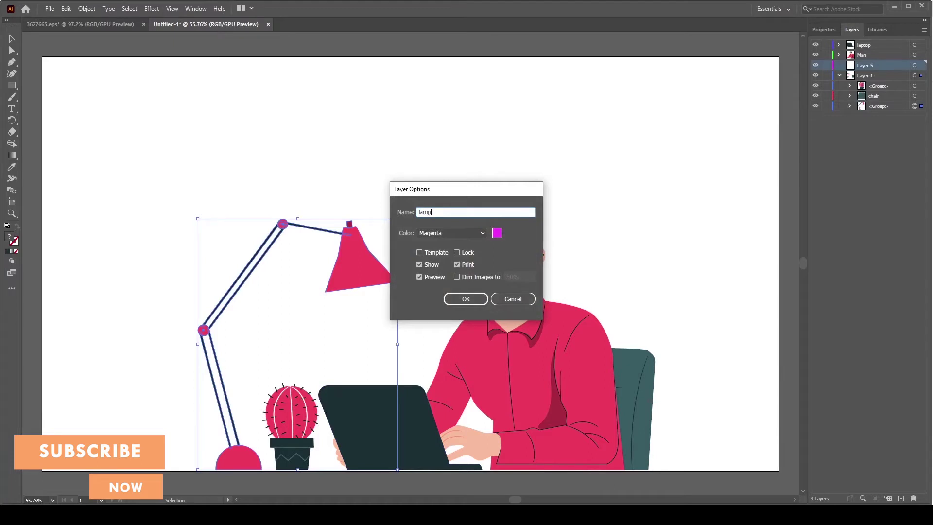
{"action": "key", "text": "Return"}
{"action": "left_click", "coordinate": [291, 413]}
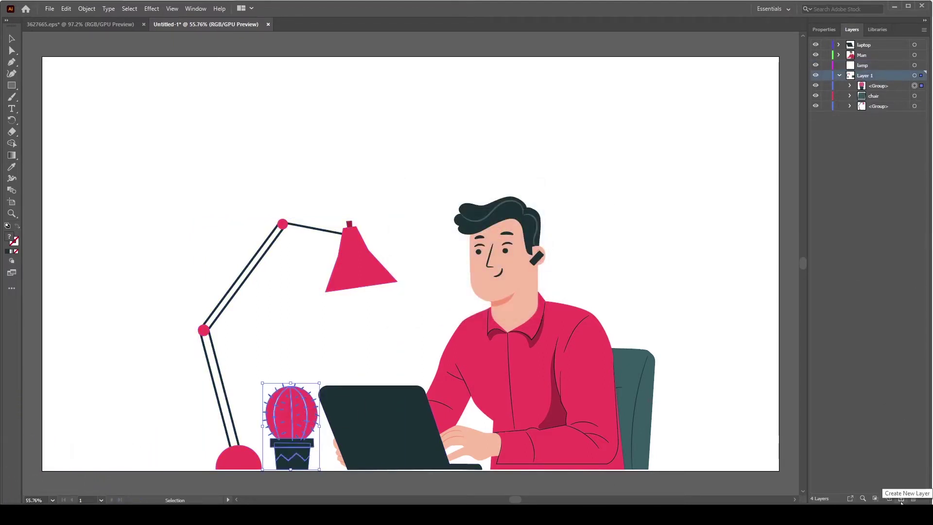
{"action": "left_click_drag", "start_coordinate": [879, 106], "coordinate": [864, 68]}
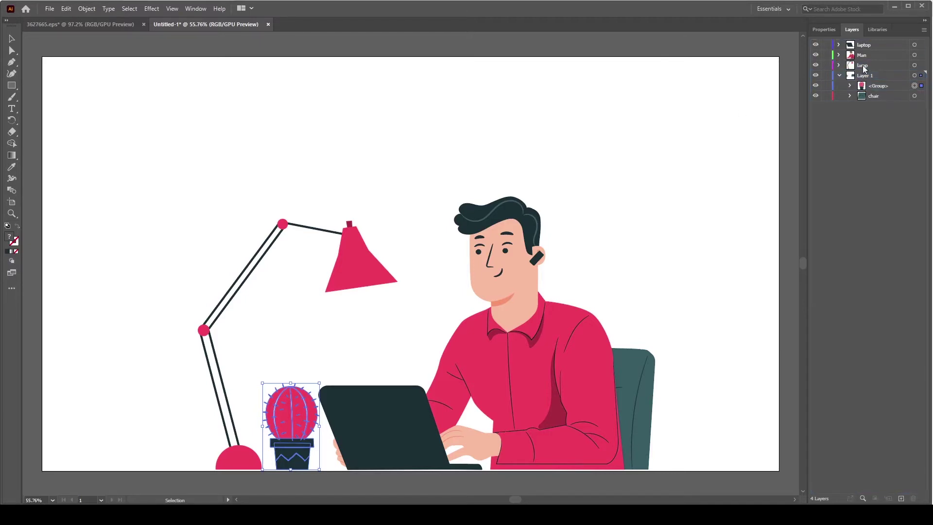
Create a layer named pot below the lamp layer and move the cactus pot group into it.
{"action": "left_click", "coordinate": [901, 498]}
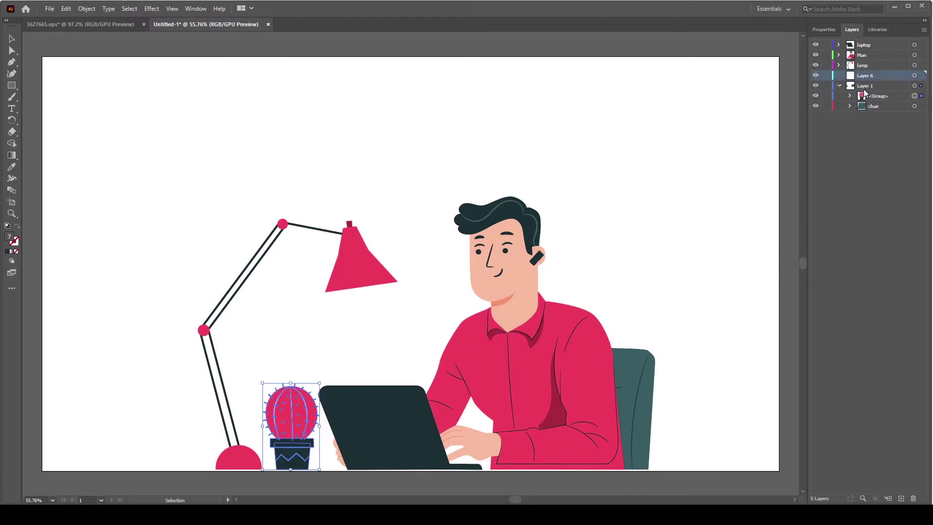
{"action": "double_click", "coordinate": [868, 76]}
{"action": "left_click_drag", "start_coordinate": [878, 102], "coordinate": [865, 77]}
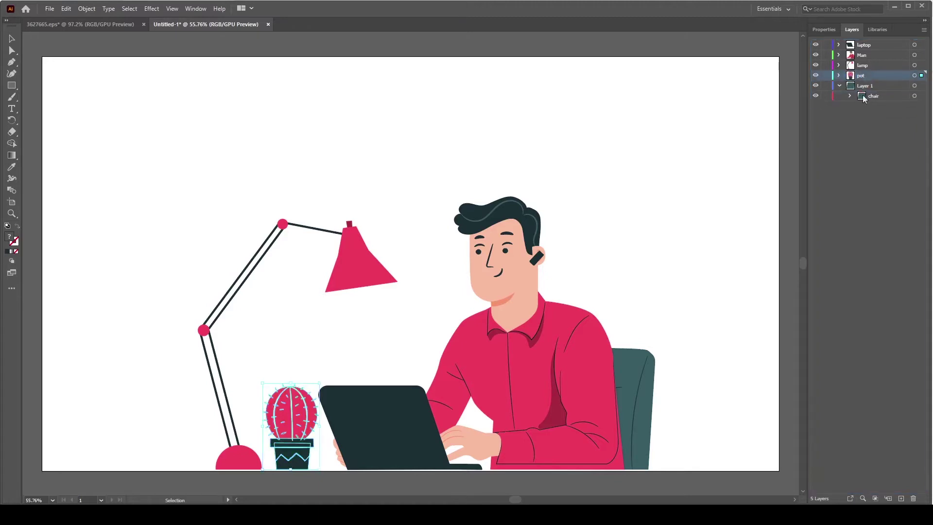
{"action": "left_click", "coordinate": [635, 415]}
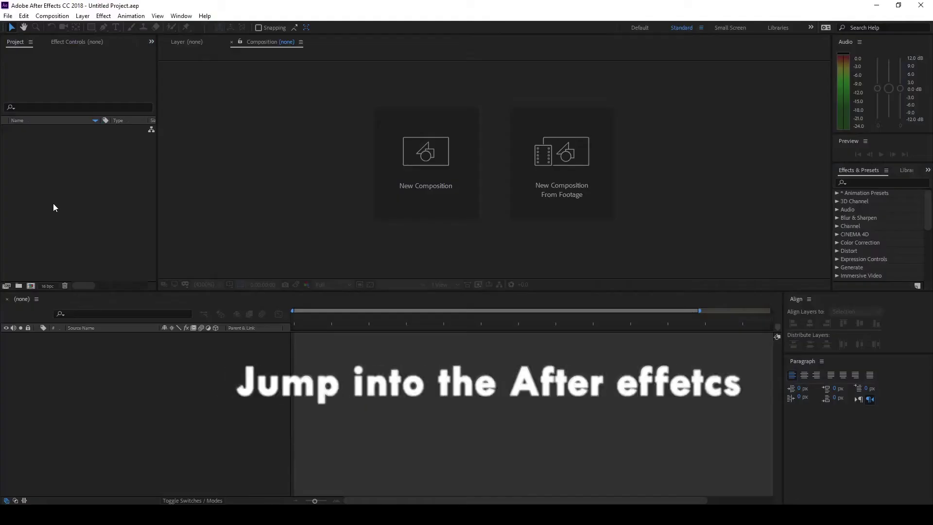
Switch to After Effects and import laptop.ai as a Composition with footage dimensions set to Layer Size.
{"action": "double_click", "coordinate": [54, 207]}
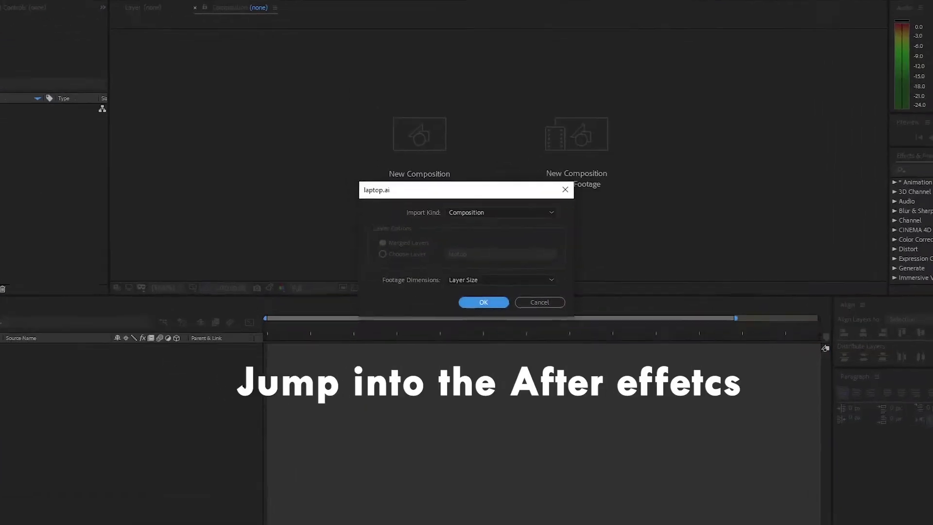
{"action": "left_click", "coordinate": [485, 218]}
{"action": "left_click", "coordinate": [473, 224]}
{"action": "left_click", "coordinate": [476, 293]}
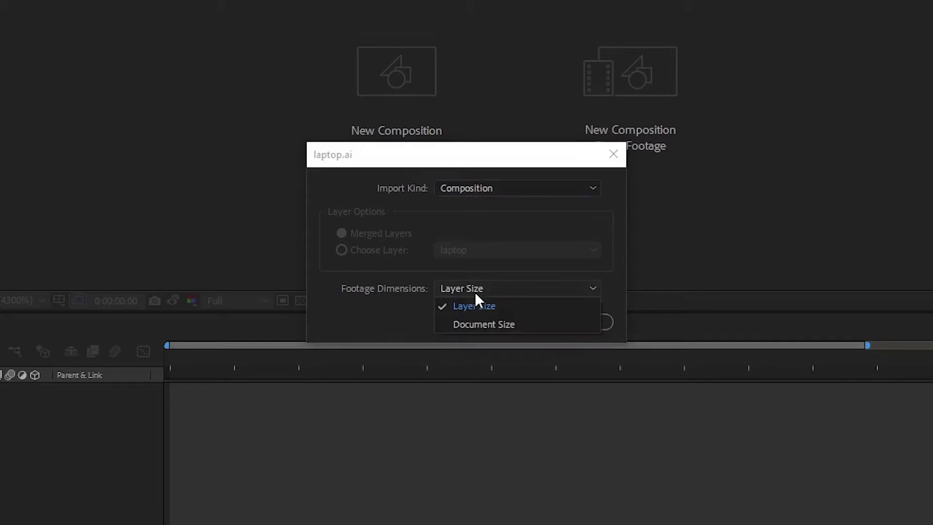
{"action": "left_click", "coordinate": [473, 307]}
{"action": "left_click", "coordinate": [486, 322]}
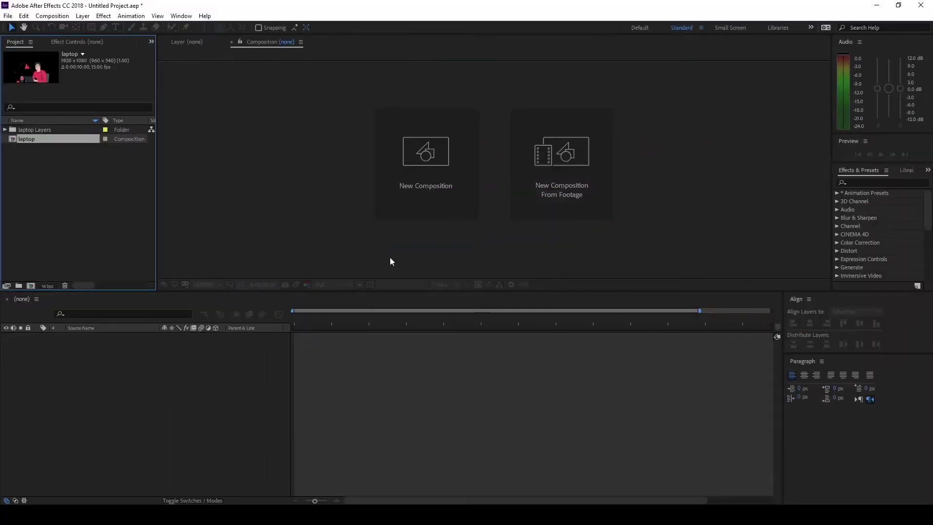
Build a new composition from the imported laptop composition and open the nested laptop composition to access its layers.
{"action": "left_click_drag", "start_coordinate": [37, 140], "coordinate": [104, 390]}
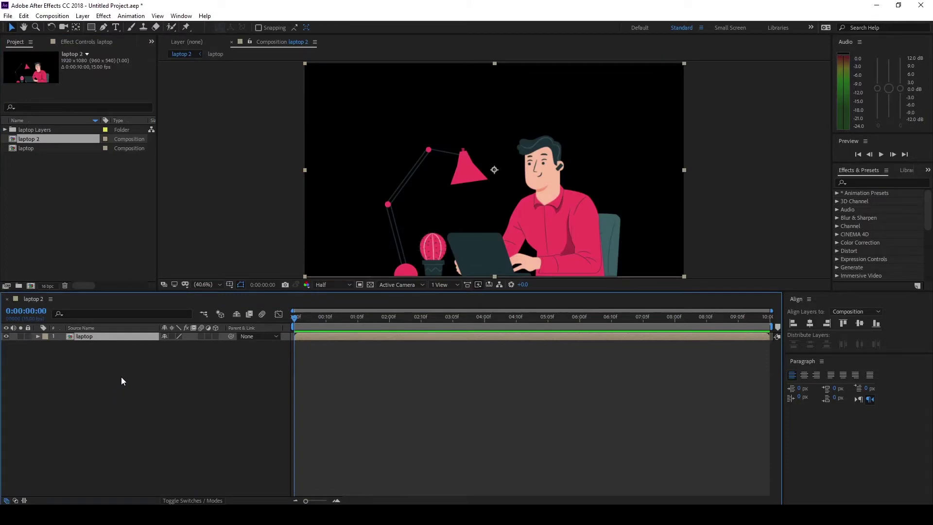
{"action": "double_click", "coordinate": [133, 338]}
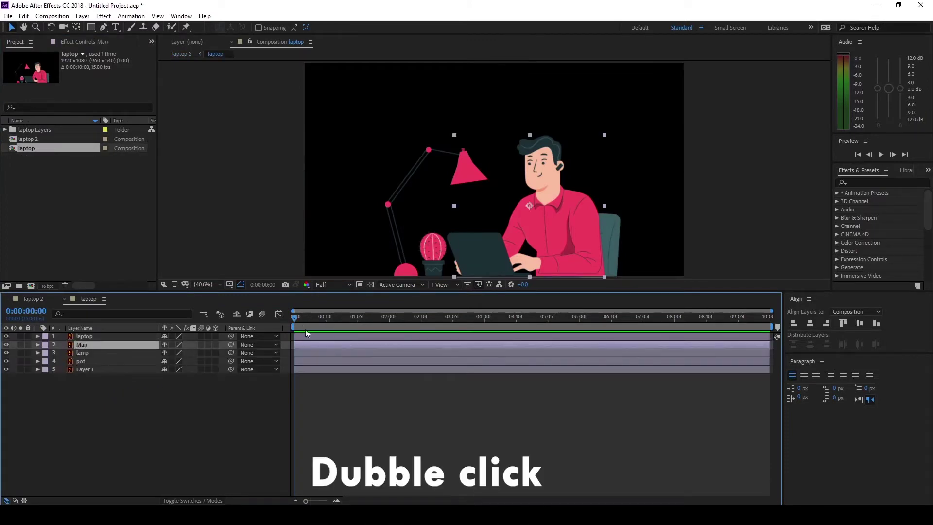
Open the Man layer on its own in the layer viewer.
{"action": "left_click", "coordinate": [316, 346]}
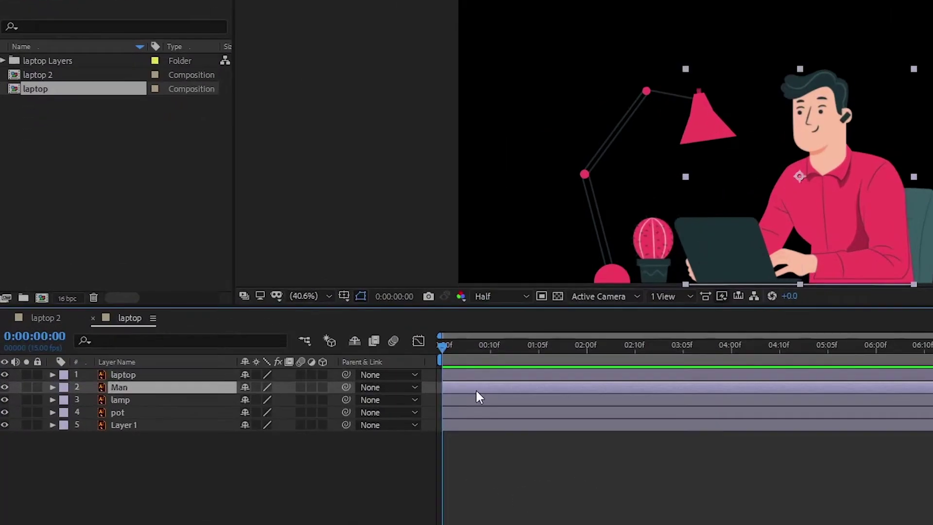
{"action": "double_click", "coordinate": [847, 214]}
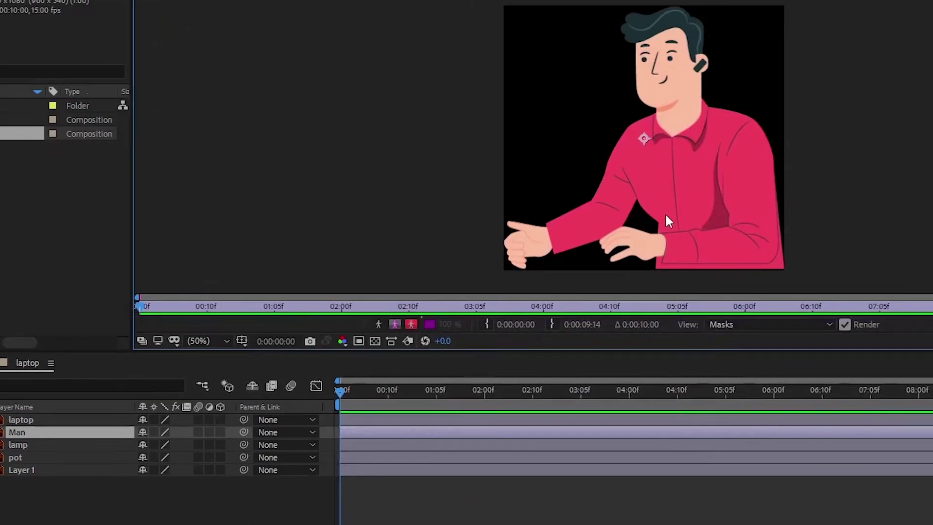
{"action": "scroll", "coordinate": [768, 166], "scroll_direction": "up", "scroll_amount": 1}
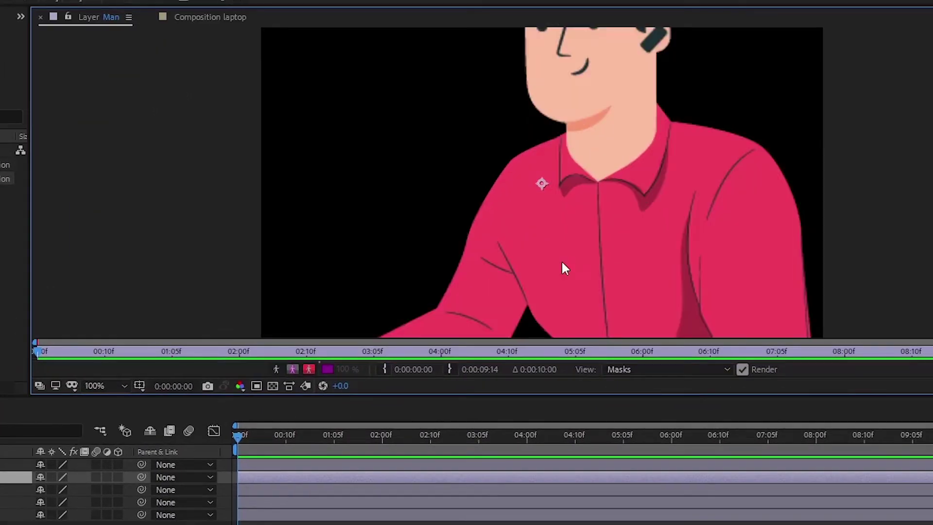
{"action": "scroll", "coordinate": [563, 267], "scroll_direction": "down", "scroll_amount": 1}
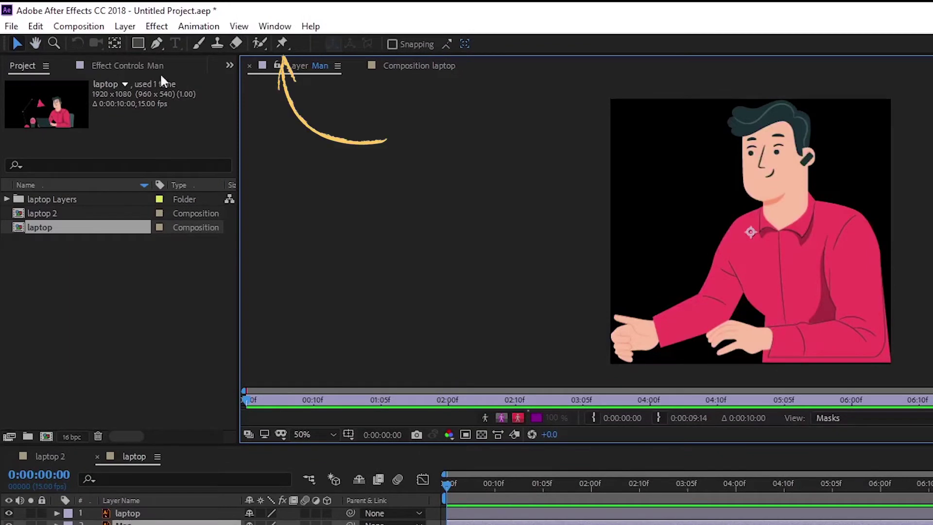
Place puppet pins on the three fingertips and the wrist of the man's typing hand with the Puppet Pin tool.
{"action": "left_click", "coordinate": [282, 42]}
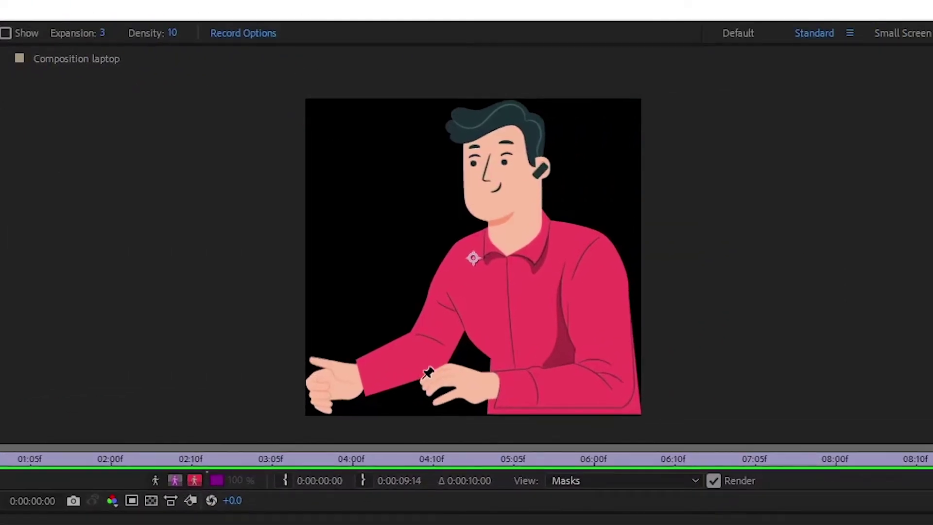
{"action": "left_click", "coordinate": [422, 378]}
{"action": "left_click", "coordinate": [432, 393]}
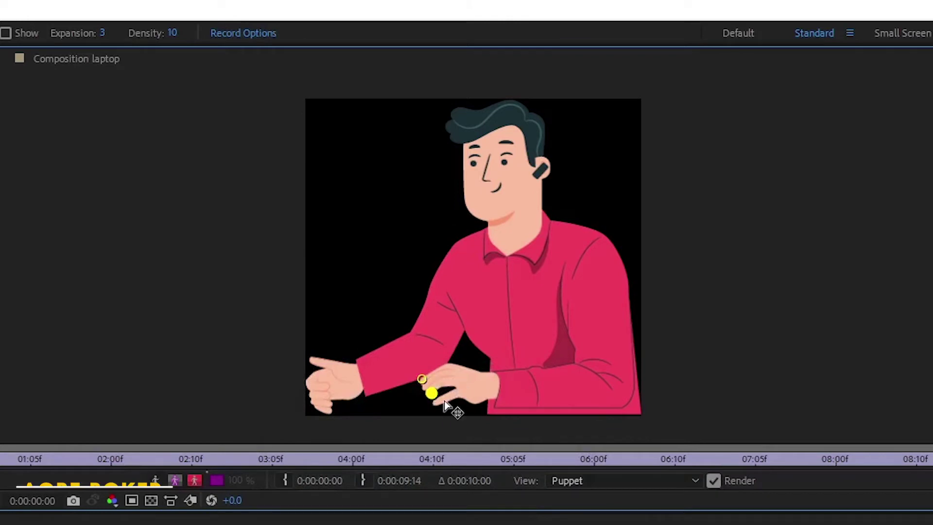
{"action": "left_click", "coordinate": [445, 399]}
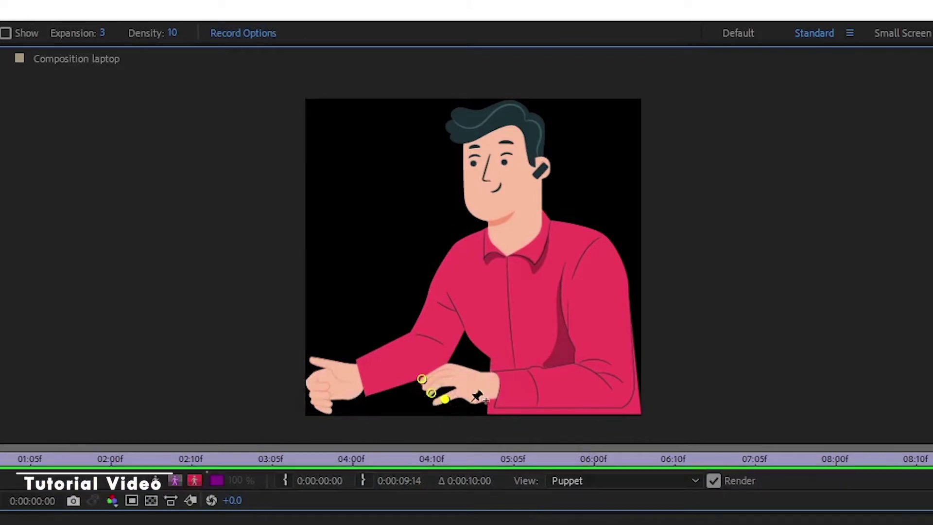
{"action": "left_click", "coordinate": [494, 386]}
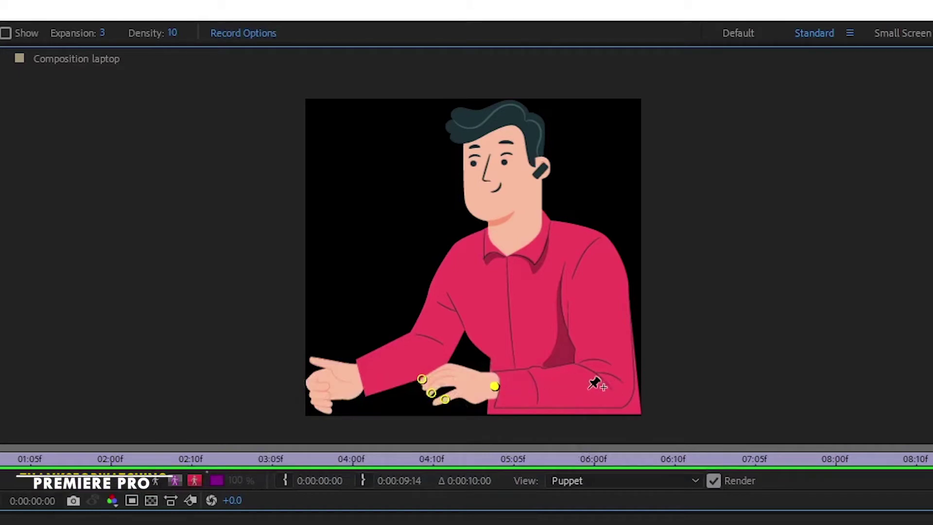
Add puppet pins on the typing arm's inner elbow crease, elbow tip and shoulder.
{"action": "left_click", "coordinate": [589, 370]}
{"action": "left_click", "coordinate": [620, 399]}
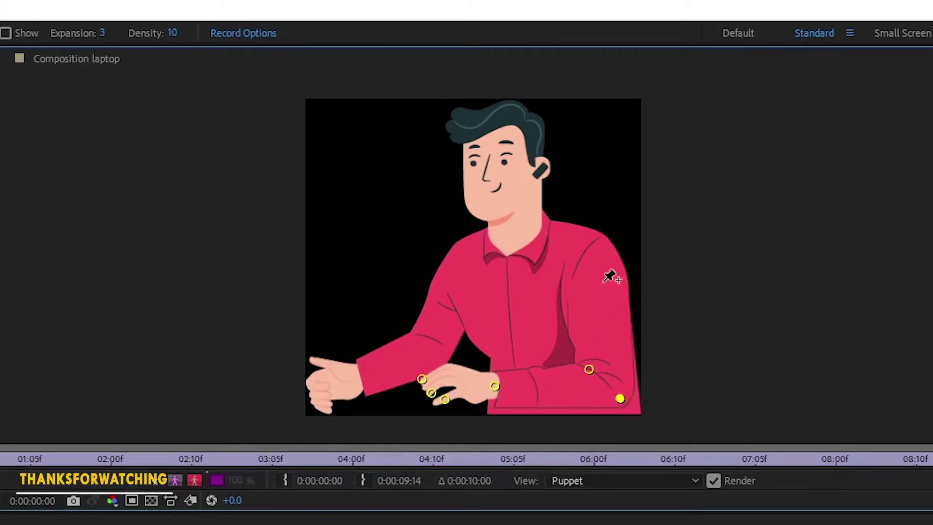
{"action": "left_click", "coordinate": [602, 261]}
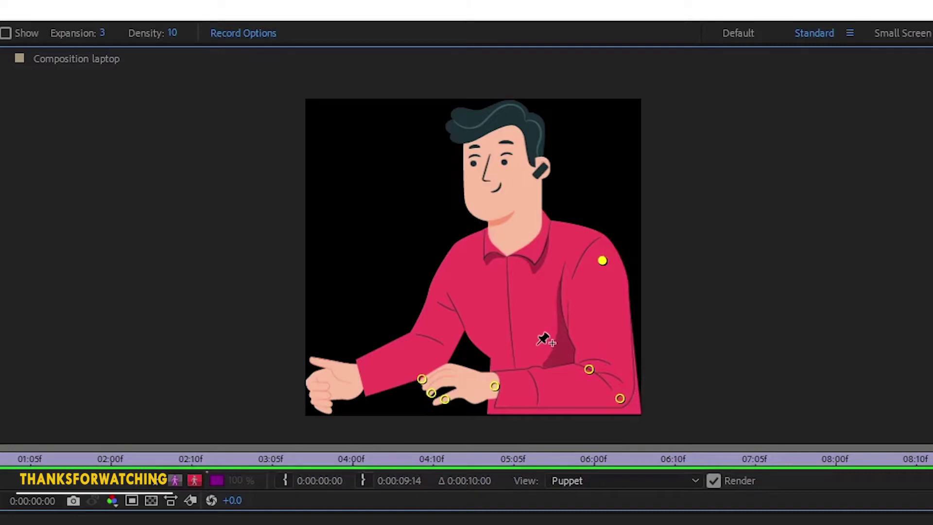
Add puppet pins on the lower torso, both sides of the upper chest, the other arm's elbow, the mid-chest and just under the chin.
{"action": "left_click", "coordinate": [522, 349]}
{"action": "left_click", "coordinate": [543, 270]}
{"action": "left_click", "coordinate": [469, 273]}
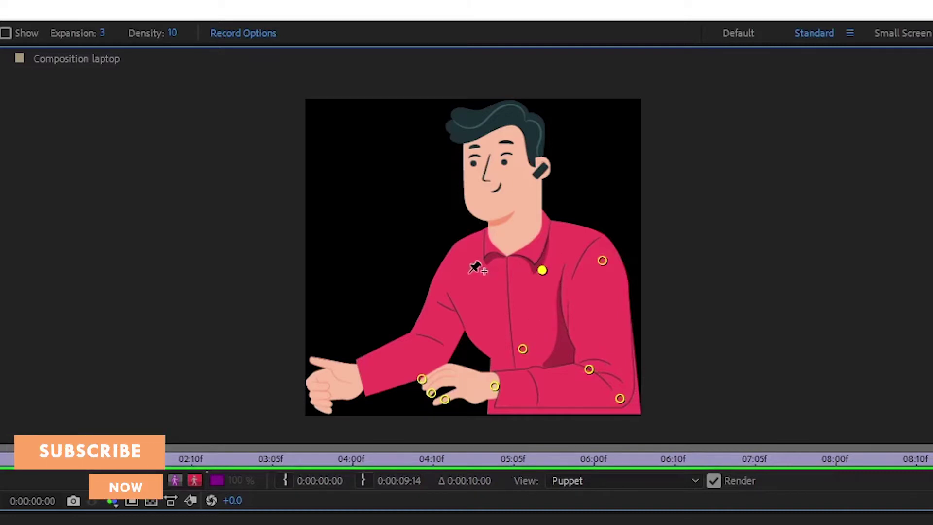
{"action": "left_click", "coordinate": [422, 337]}
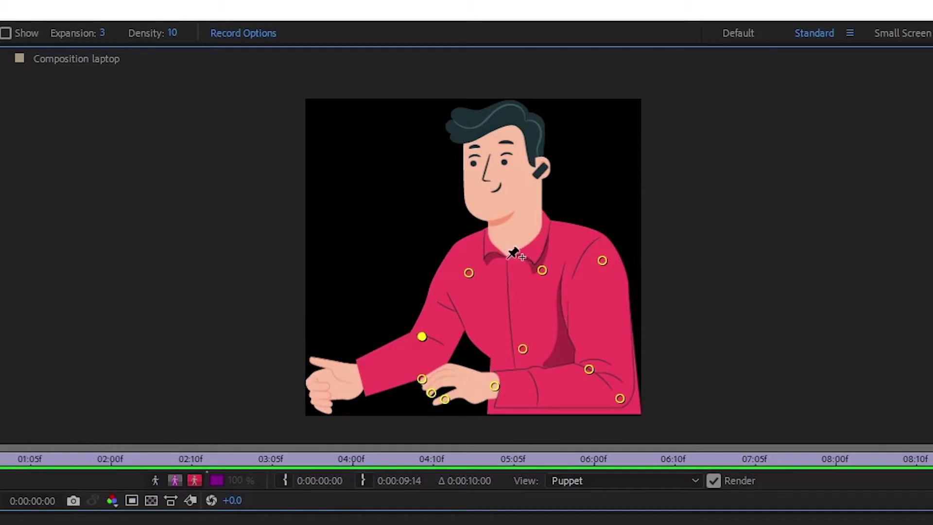
{"action": "left_click", "coordinate": [509, 291]}
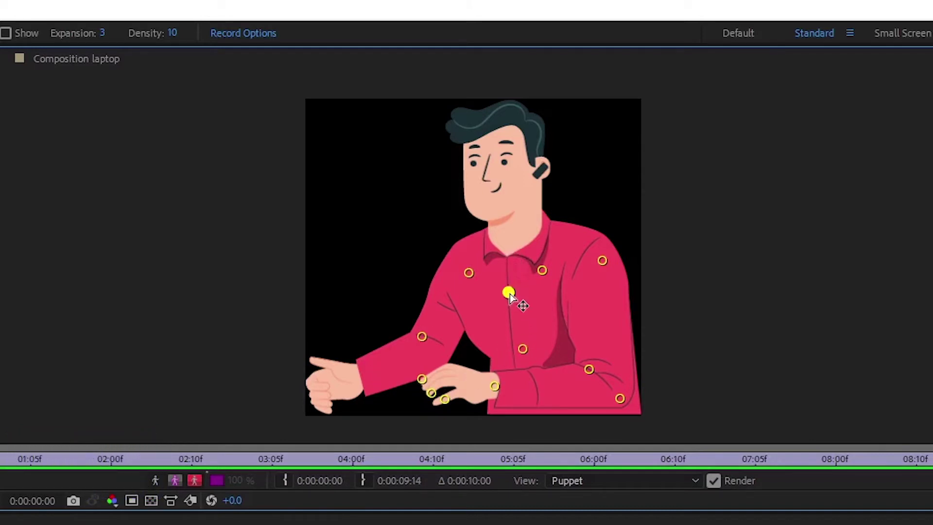
{"action": "left_click", "coordinate": [507, 225]}
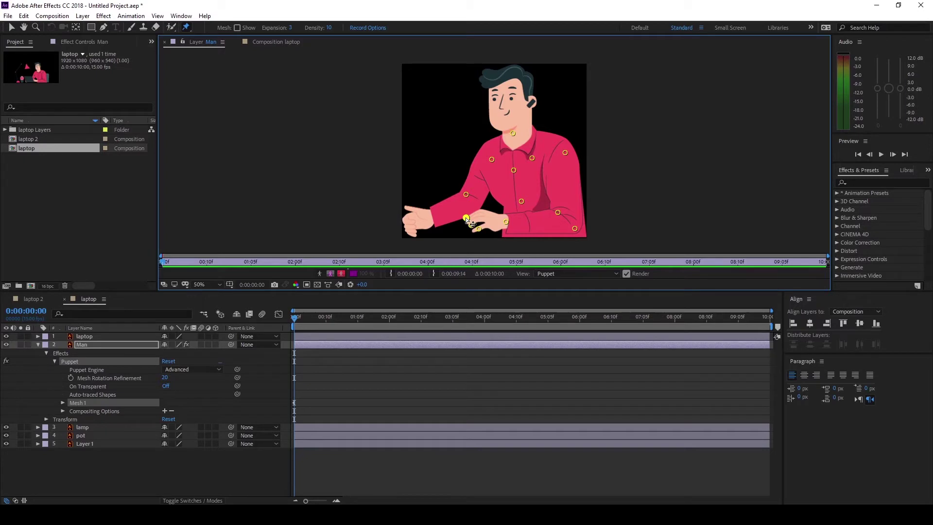
Adjust the typing hand's lower fingertip pins at the first frame to set the starting pose.
{"action": "left_click_drag", "start_coordinate": [470, 226], "coordinate": [479, 230]}
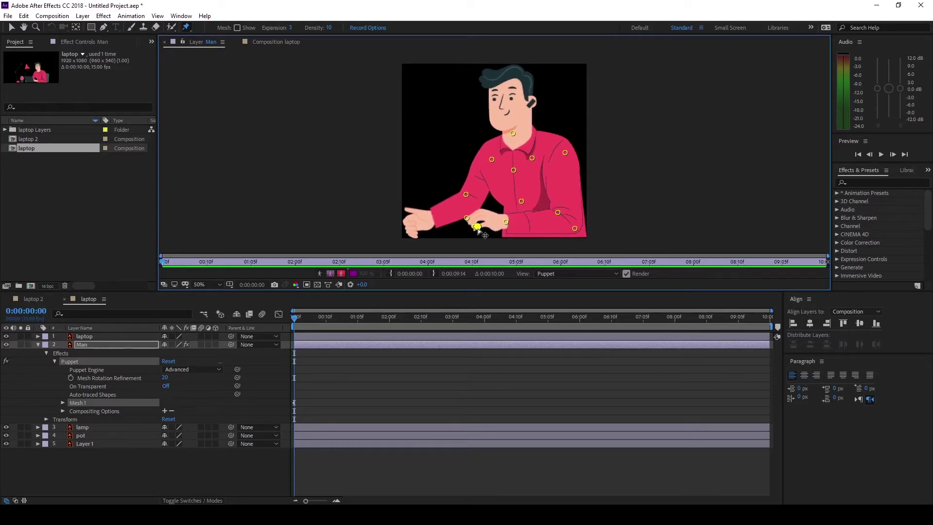
{"action": "left_click_drag", "start_coordinate": [479, 233], "coordinate": [467, 227]}
At 0:00:01:00, shift the lowest fingertip, wrist and inner elbow pins of the typing arm slightly to keyframe a second pose.
{"action": "left_click_drag", "start_coordinate": [295, 323], "coordinate": [400, 328]}
{"action": "key", "text": "equal"}
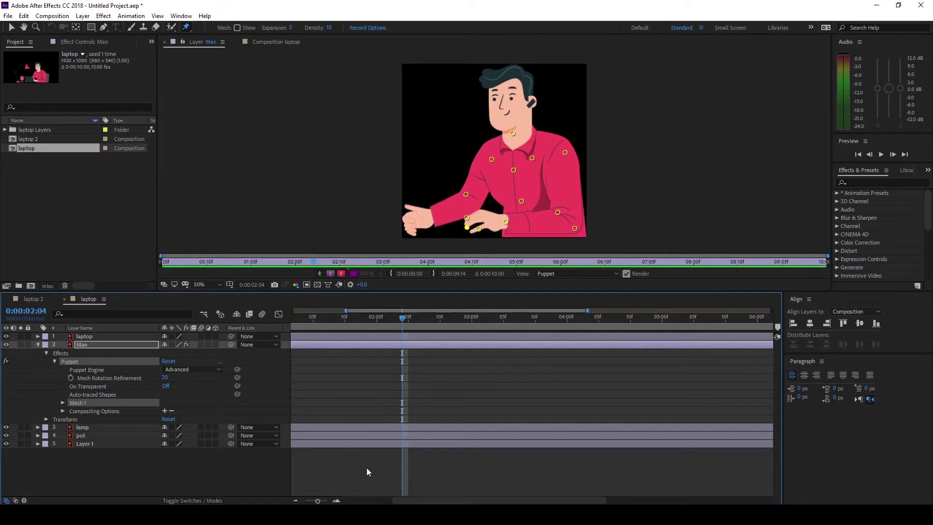
{"action": "left_click_drag", "start_coordinate": [369, 500], "coordinate": [320, 499]}
{"action": "left_click_drag", "start_coordinate": [508, 324], "coordinate": [392, 317]}
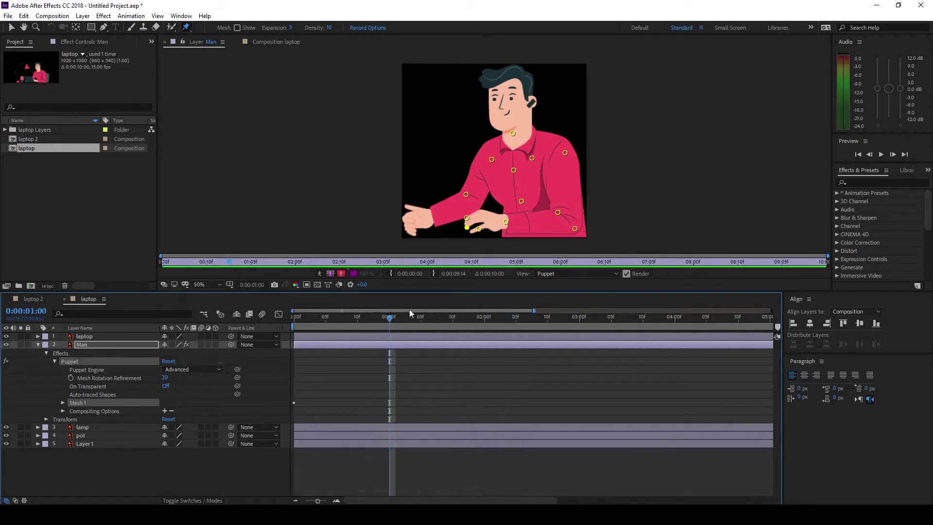
{"action": "left_click_drag", "start_coordinate": [479, 229], "coordinate": [477, 228]}
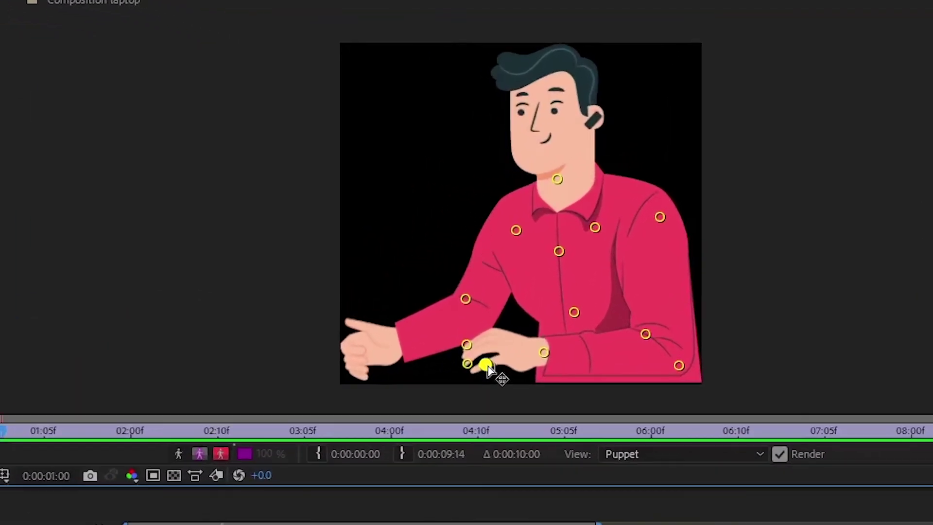
{"action": "left_click", "coordinate": [544, 353]}
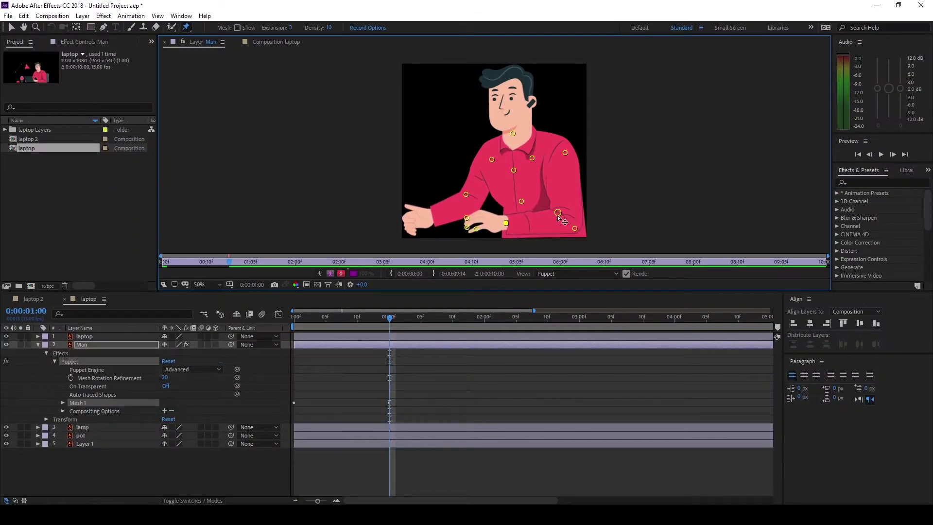
{"action": "left_click", "coordinate": [558, 214]}
{"action": "left_click", "coordinate": [575, 228]}
Refine the fingertip and wrist pin positions at 0:00:01:00 and preview the hand movement.
{"action": "left_click_drag", "start_coordinate": [468, 222], "coordinate": [466, 230]}
{"action": "left_click_drag", "start_coordinate": [476, 228], "coordinate": [473, 226]}
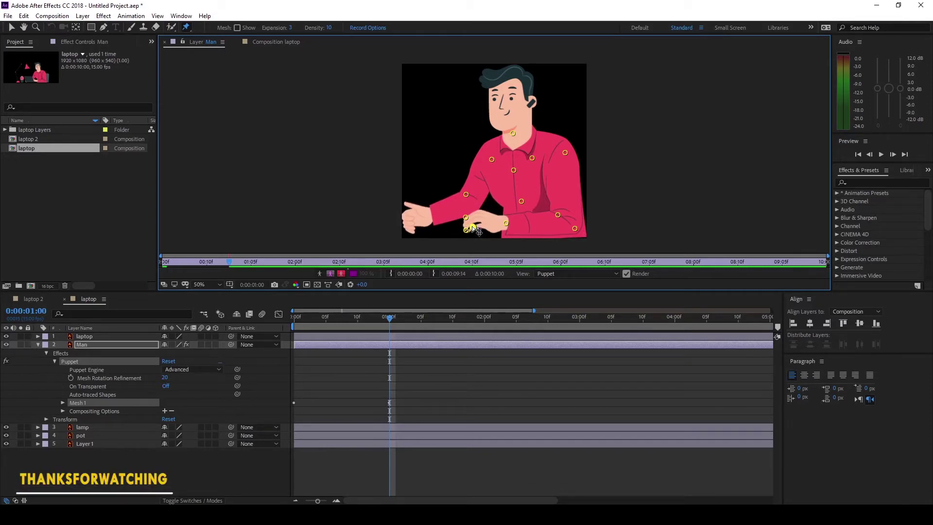
{"action": "left_click_drag", "start_coordinate": [505, 225], "coordinate": [505, 227]}
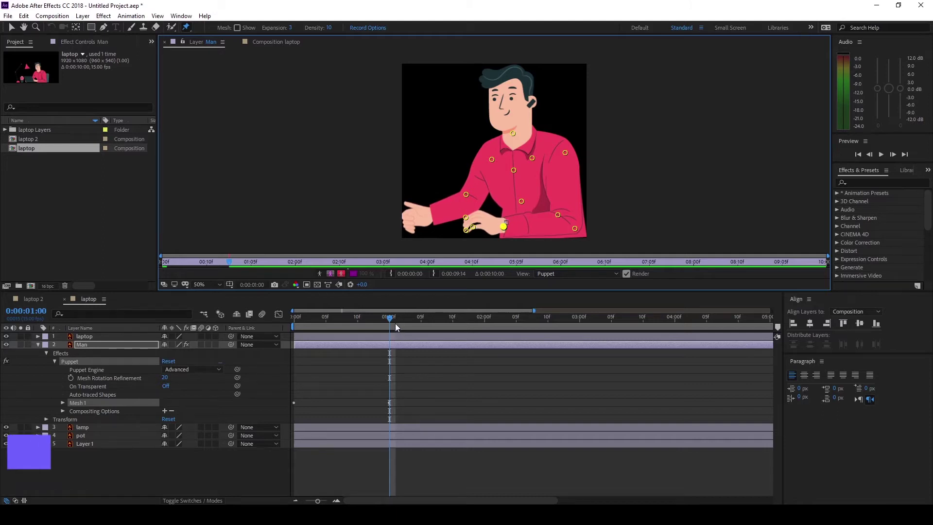
{"action": "key", "text": "space"}
{"action": "key", "text": "space"}
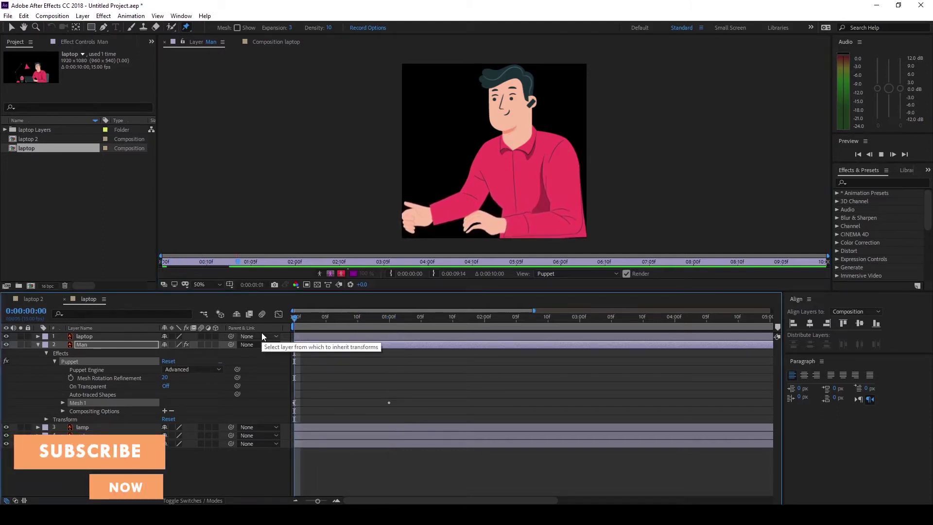
Animate a head tilt by moving the chin pin slightly at the first frame and again at 0:00:01:00.
{"action": "left_click_drag", "start_coordinate": [298, 328], "coordinate": [283, 333]}
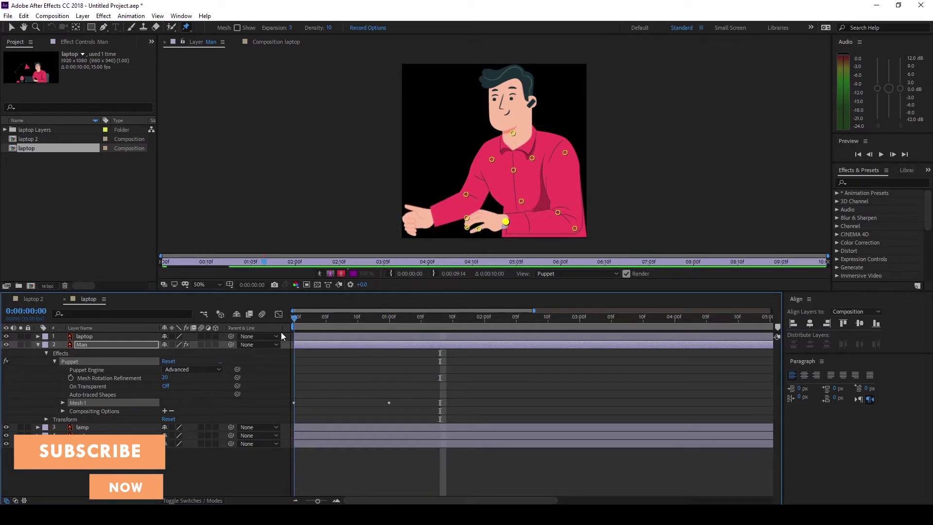
{"action": "left_click", "coordinate": [513, 134]}
{"action": "left_click_drag", "start_coordinate": [514, 139], "coordinate": [510, 140]}
{"action": "left_click_drag", "start_coordinate": [322, 325], "coordinate": [391, 332]}
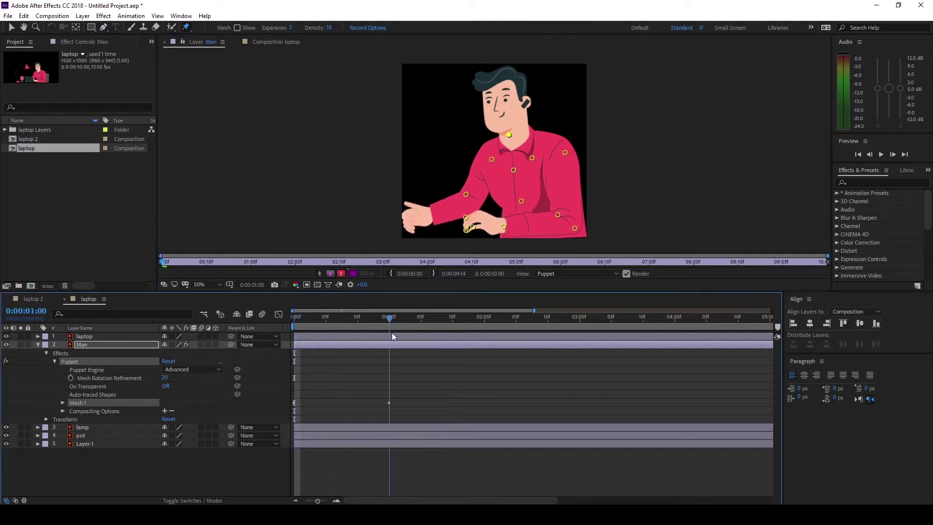
{"action": "left_click", "coordinate": [510, 138]}
{"action": "left_click_drag", "start_coordinate": [509, 138], "coordinate": [512, 138]}
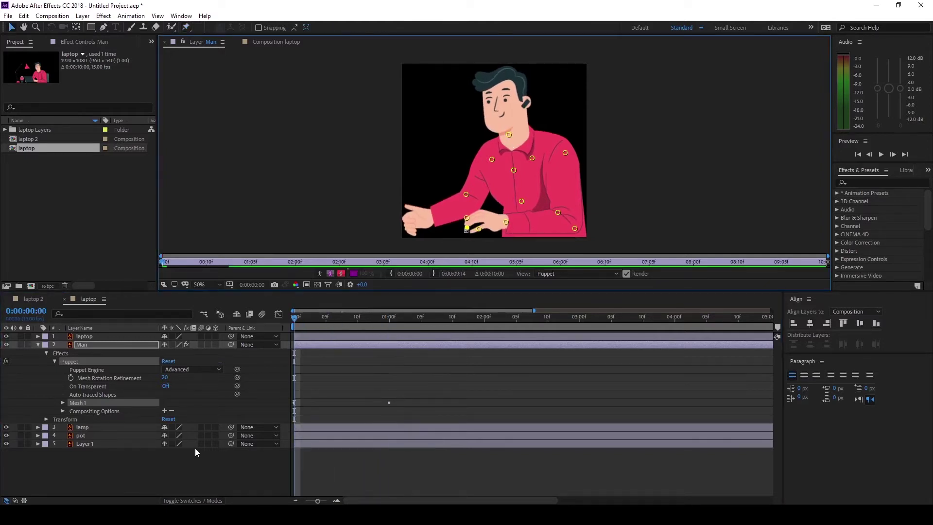
Reveal the Man layer's keyframed properties and add the expression wiggle(1,10) to Puppet Pin 2's Position.
{"action": "key", "text": "u"}
{"action": "scroll", "coordinate": [345, 469], "scroll_direction": "down", "scroll_amount": 5}
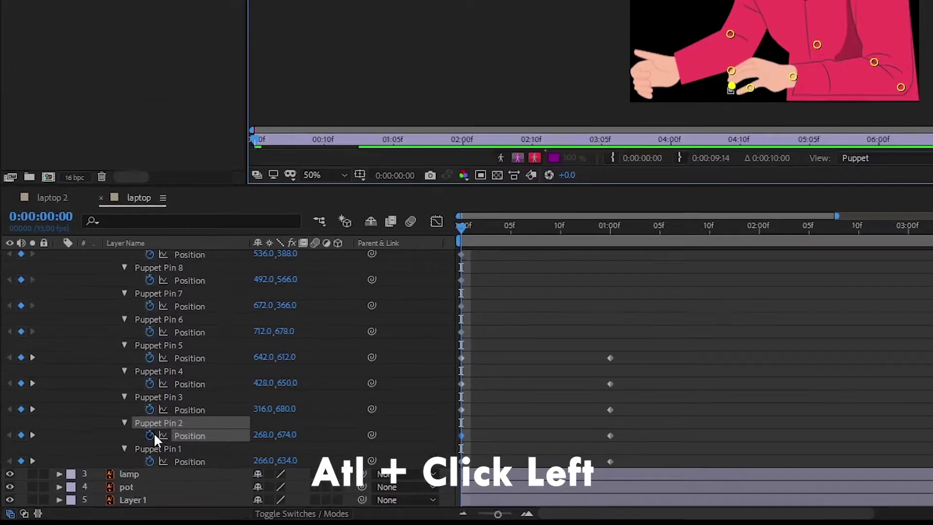
{"action": "left_click", "coordinate": [96, 450], "text": "alt"}
{"action": "type", "text": "wiggle(1,10"}
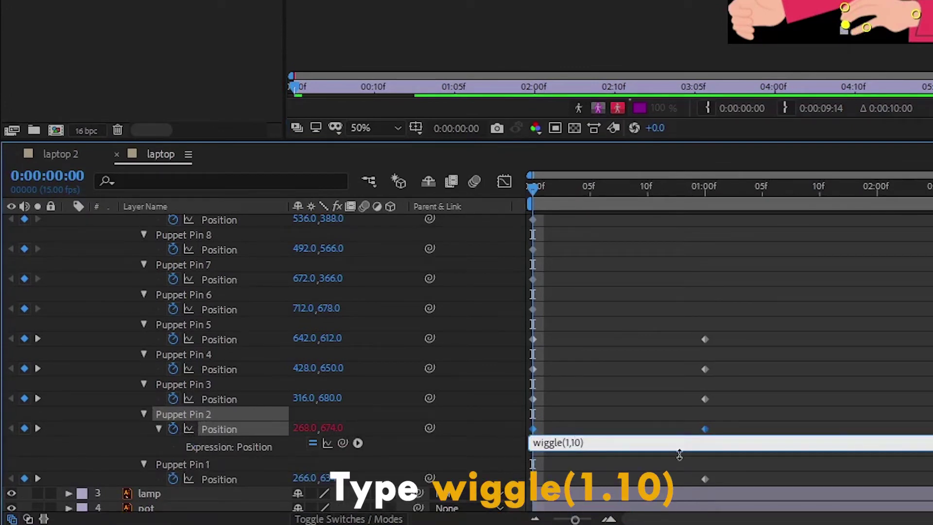
{"action": "left_click", "coordinate": [859, 361]}
{"action": "left_click_drag", "start_coordinate": [299, 317], "coordinate": [269, 327]}
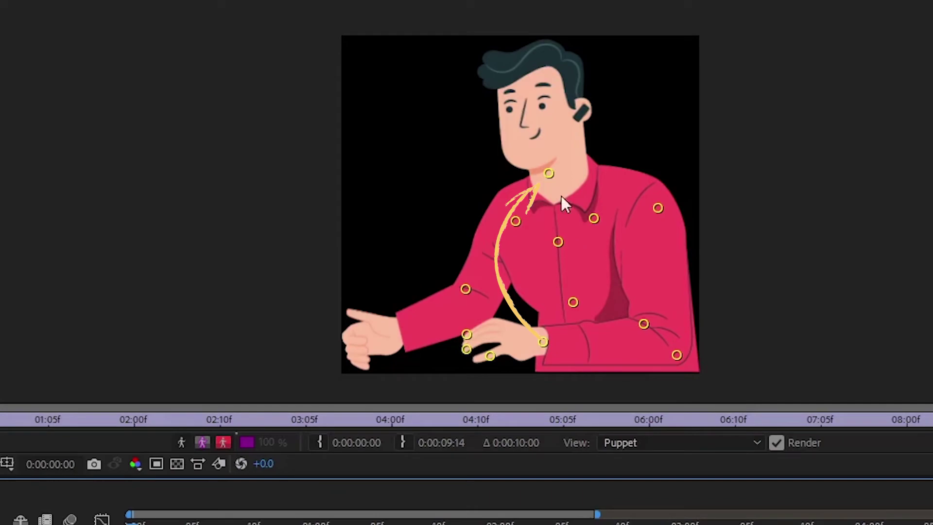
Copy the wiggle(1,10) expression from Puppet Pin 2 into the Position of Puppet Pin 13 under the chin.
{"action": "left_click", "coordinate": [548, 173]}
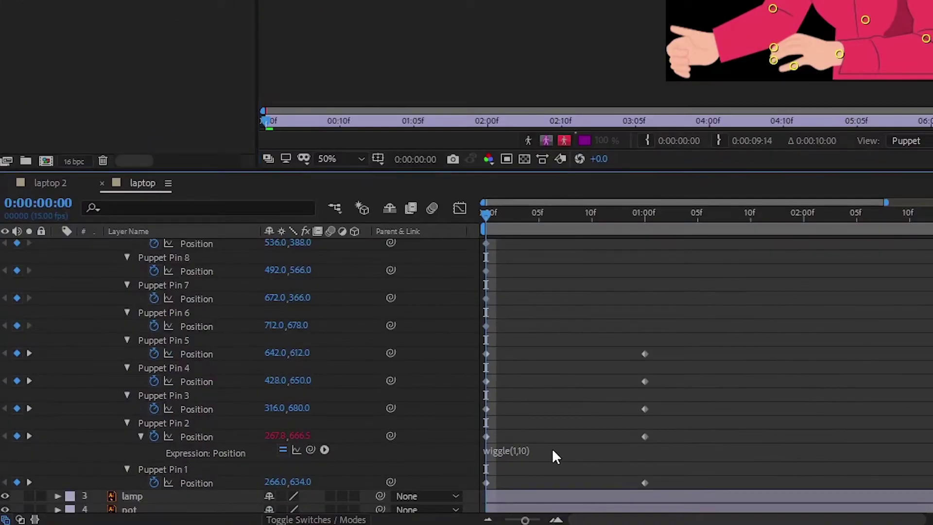
{"action": "left_click", "coordinate": [333, 456]}
{"action": "key", "text": "ctrl+c"}
{"action": "scroll", "coordinate": [538, 407], "scroll_direction": "up", "scroll_amount": 3}
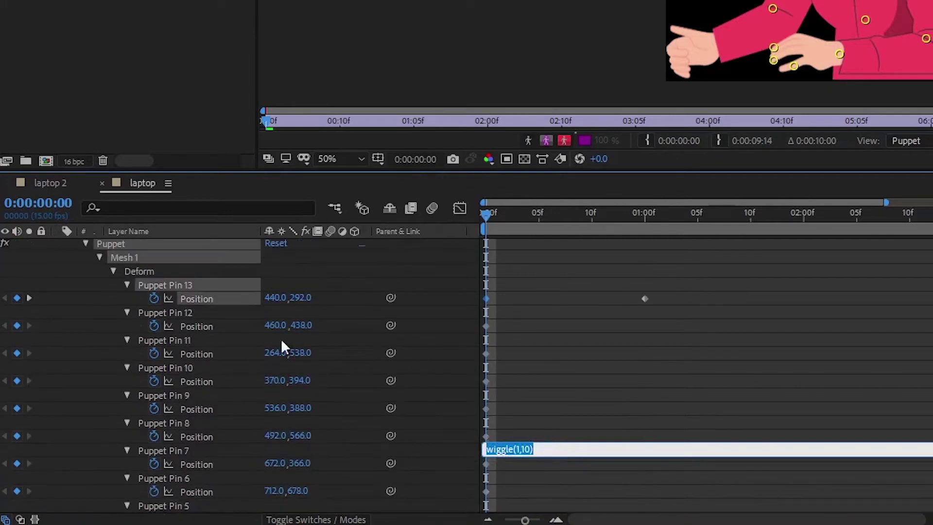
{"action": "left_click", "coordinate": [154, 297], "text": "alt"}
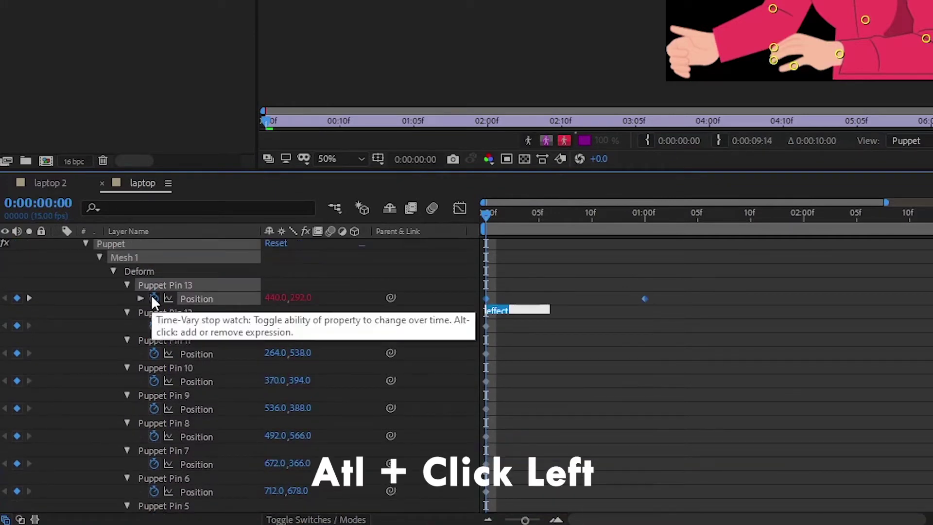
{"action": "key", "text": "ctrl+v"}
{"action": "left_click", "coordinate": [619, 402]}
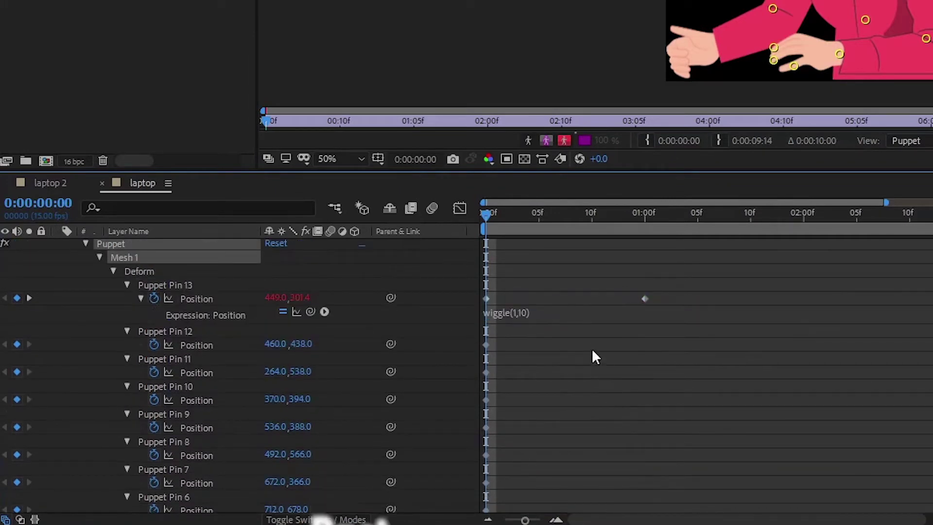
Preview the wiggling head and hand animation, then collapse the Man layer's properties.
{"action": "key", "text": "space"}
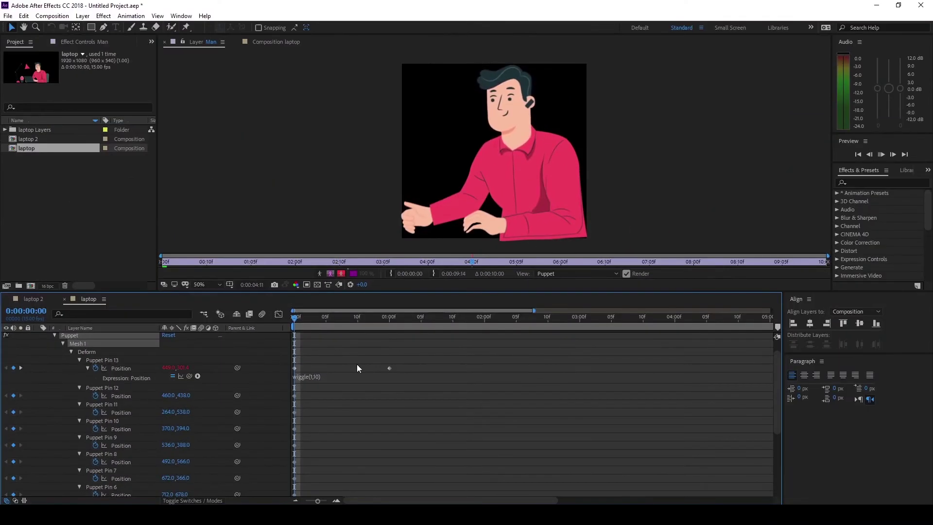
{"action": "key", "text": "space"}
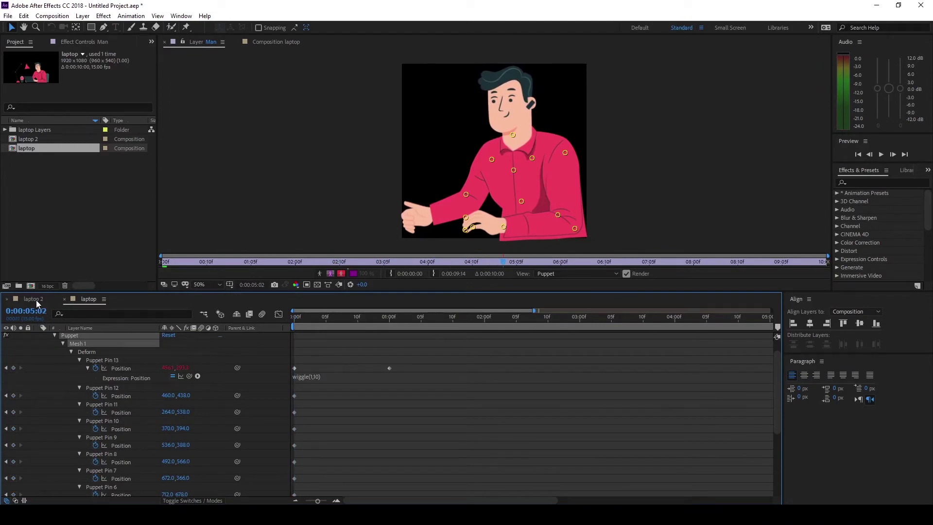
{"action": "scroll", "coordinate": [139, 409], "scroll_direction": "up", "scroll_amount": 1}
{"action": "left_click", "coordinate": [34, 346]}
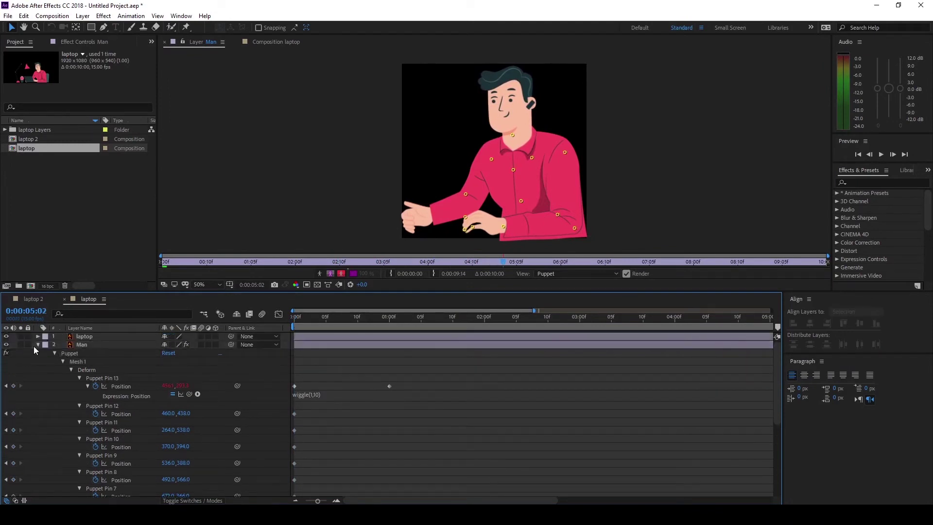
Preview the whole animation in the laptop composition and return the playhead to the first frame.
{"action": "left_click", "coordinate": [37, 345]}
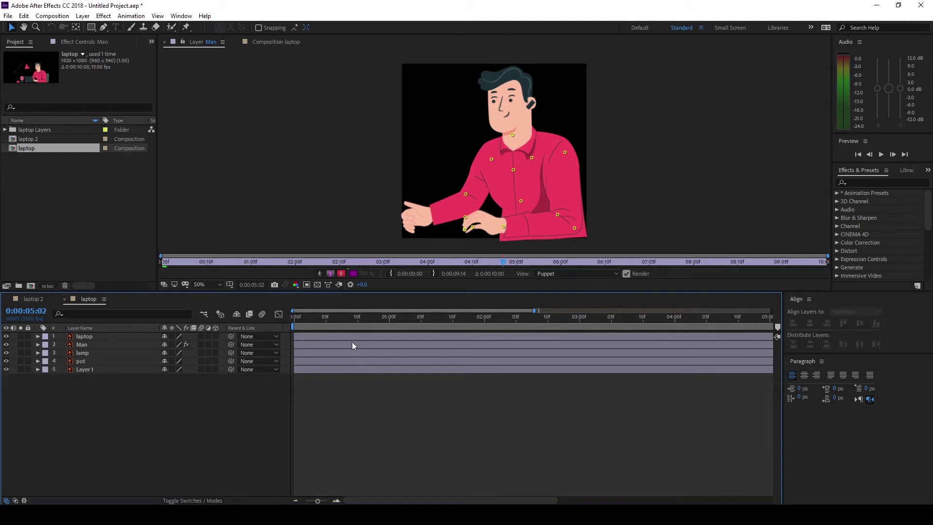
{"action": "left_click", "coordinate": [281, 42]}
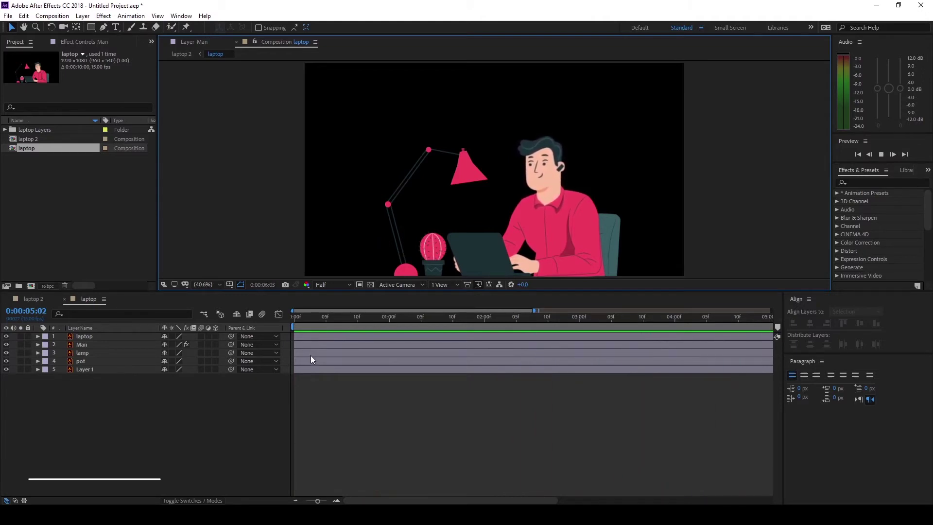
{"action": "key", "text": "space"}
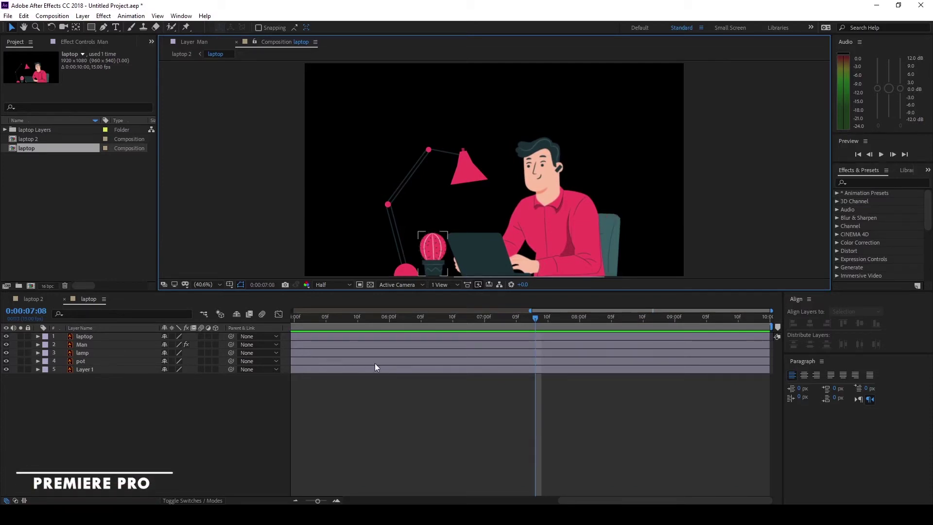
{"action": "left_click_drag", "start_coordinate": [535, 318], "coordinate": [383, 318]}
{"action": "left_click_drag", "start_coordinate": [334, 346], "coordinate": [294, 377]}
{"action": "left_click_drag", "start_coordinate": [486, 501], "coordinate": [342, 501]}
{"action": "left_click", "coordinate": [292, 322]}
Animate Layer 1's Position from 2214.5, 917.2 outside the frame at the first frame to 1405.1, 917.2 at 0:00:01:00.
{"action": "left_click", "coordinate": [97, 363]}
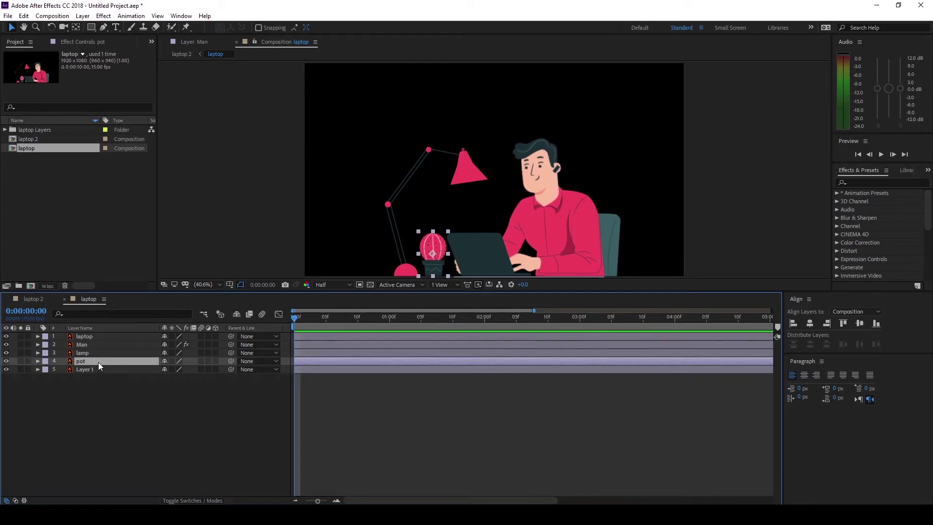
{"action": "left_click", "coordinate": [104, 369]}
{"action": "left_click_drag", "start_coordinate": [297, 316], "coordinate": [393, 325]}
{"action": "left_click", "coordinate": [103, 370]}
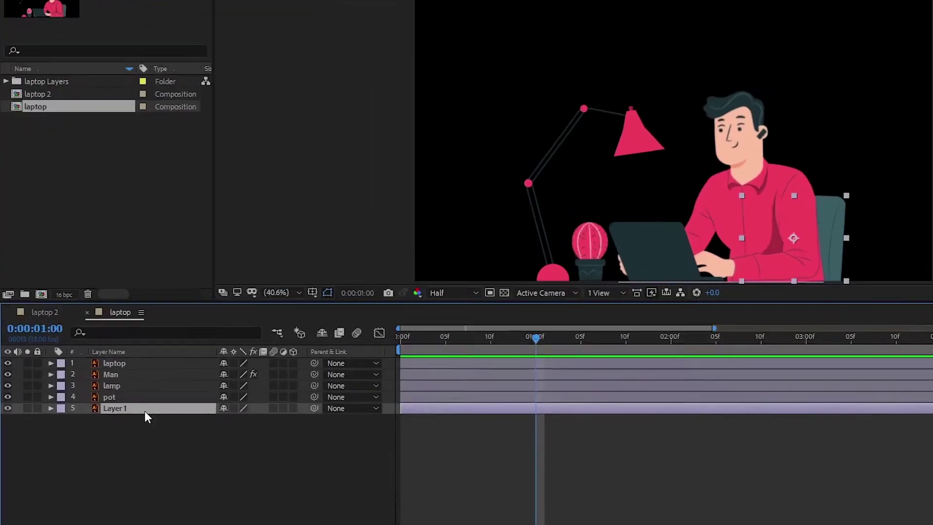
{"action": "key", "text": "p"}
{"action": "left_click", "coordinate": [119, 482]}
{"action": "left_click_drag", "start_coordinate": [752, 383], "coordinate": [536, 383]}
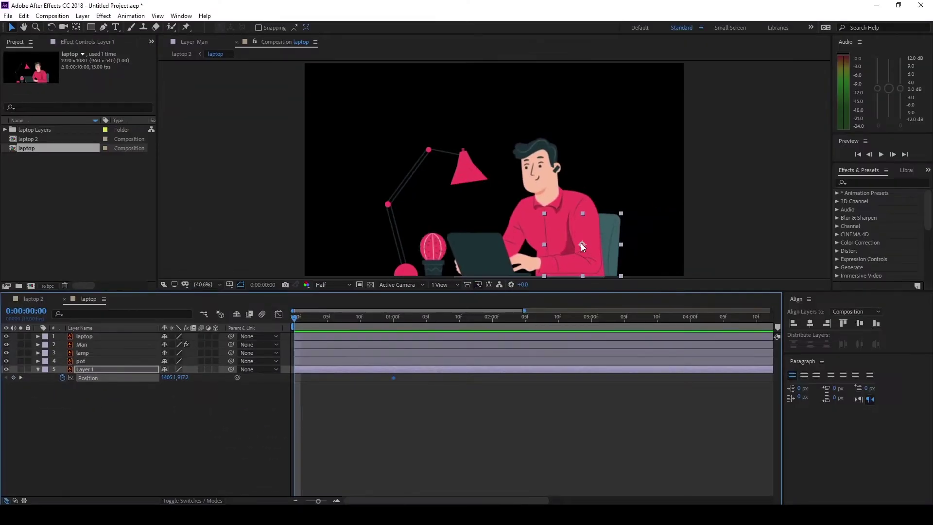
{"action": "left_click_drag", "start_coordinate": [583, 247], "coordinate": [742, 244]}
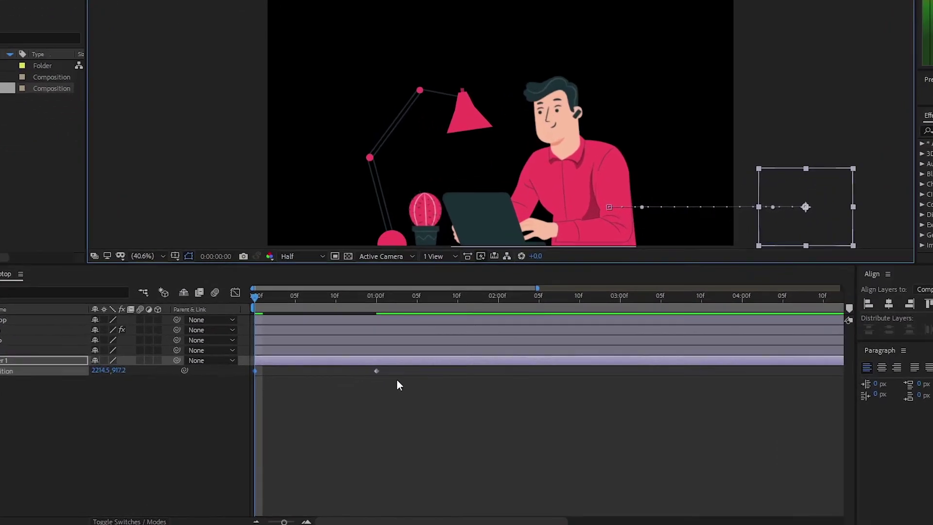
Apply Easy Ease to both Position keyframes of Layer 1.
{"action": "left_click_drag", "start_coordinate": [410, 386], "coordinate": [253, 373]}
{"action": "right_click", "coordinate": [378, 372]}
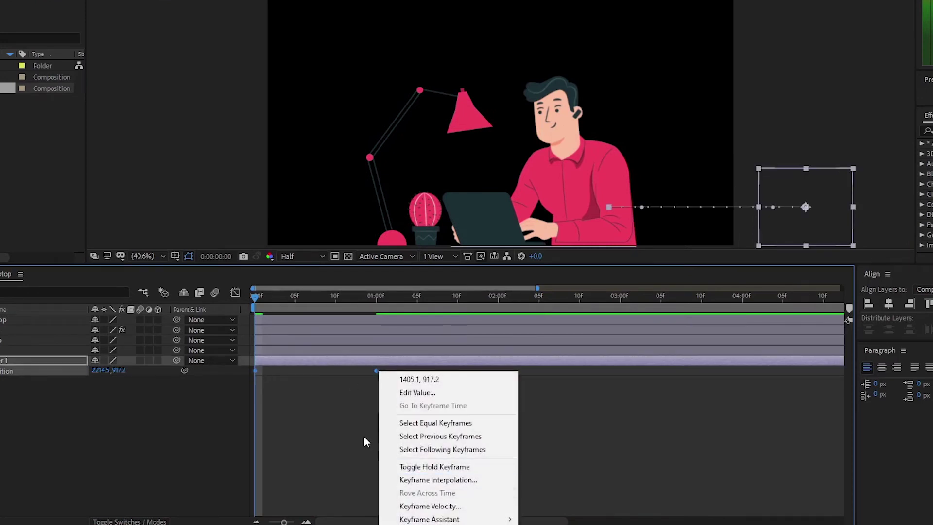
{"action": "mouse_move", "coordinate": [472, 519]}
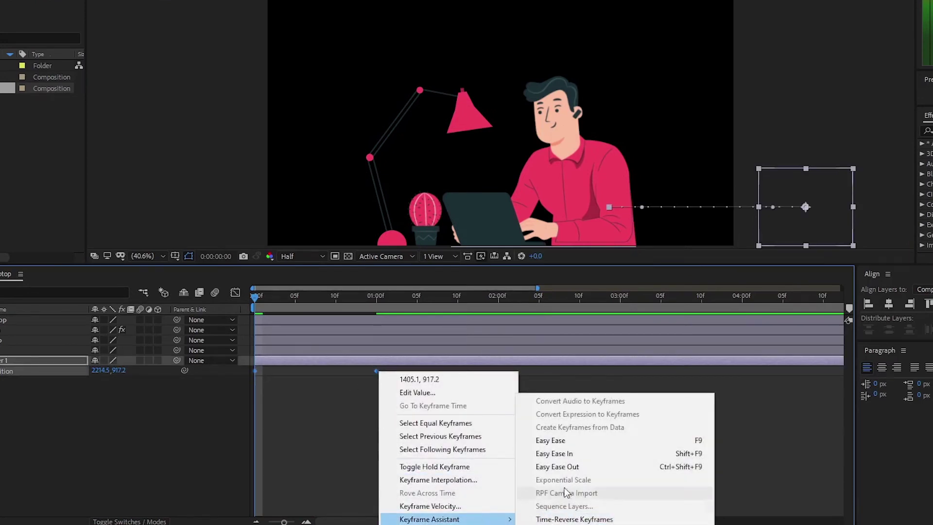
{"action": "left_click", "coordinate": [590, 442]}
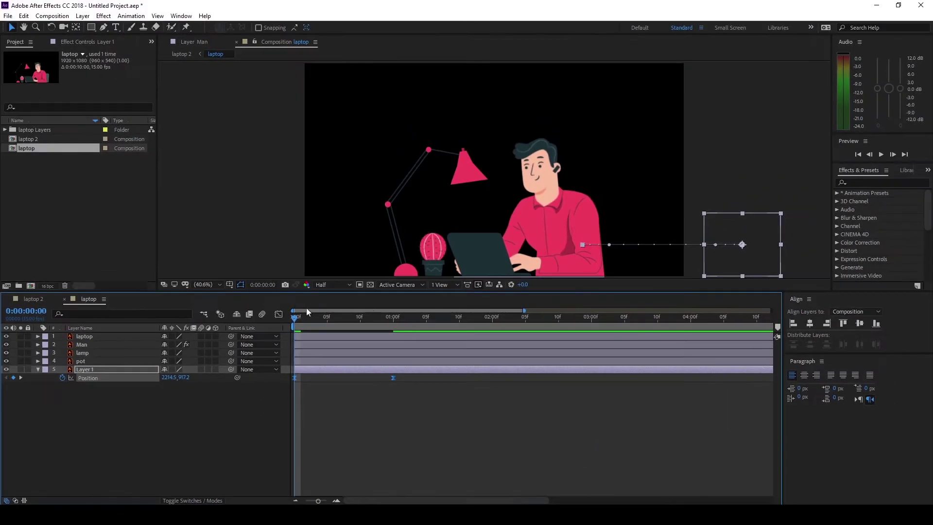
Reshape Layer 1's Position speed curve so it peaks shortly before the second keyframe, and preview the chair's slide-in.
{"action": "left_click_drag", "start_coordinate": [297, 316], "coordinate": [341, 319]}
{"action": "left_click", "coordinate": [281, 314]}
{"action": "left_click_drag", "start_coordinate": [437, 442], "coordinate": [343, 475]}
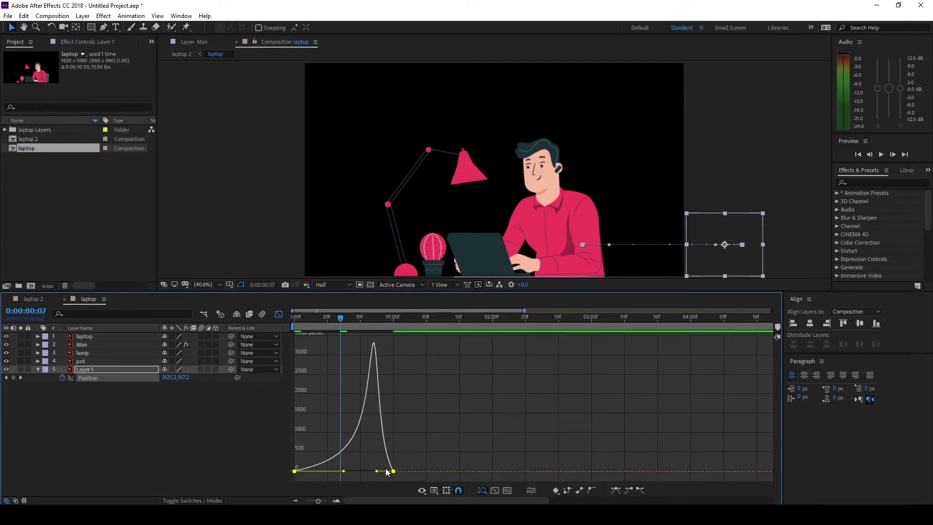
{"action": "left_click", "coordinate": [279, 315]}
{"action": "key", "text": "space"}
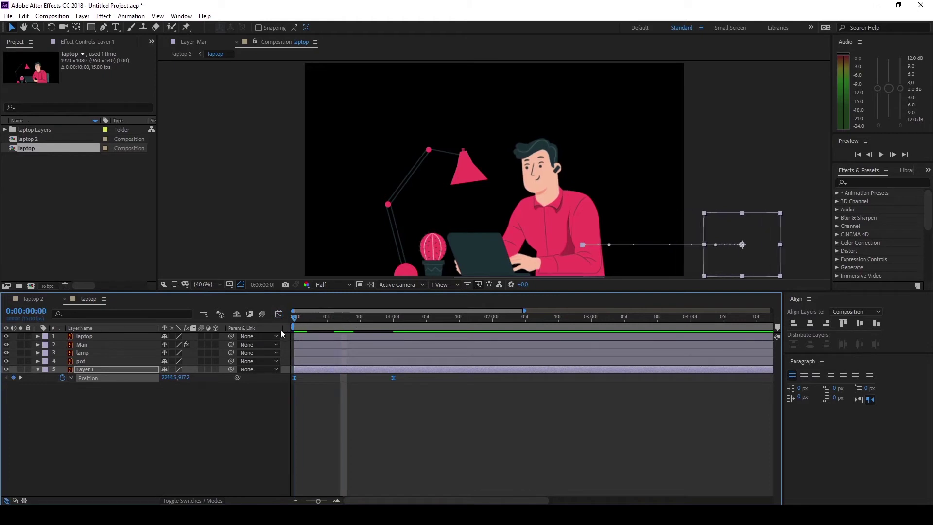
{"action": "key", "text": "space"}
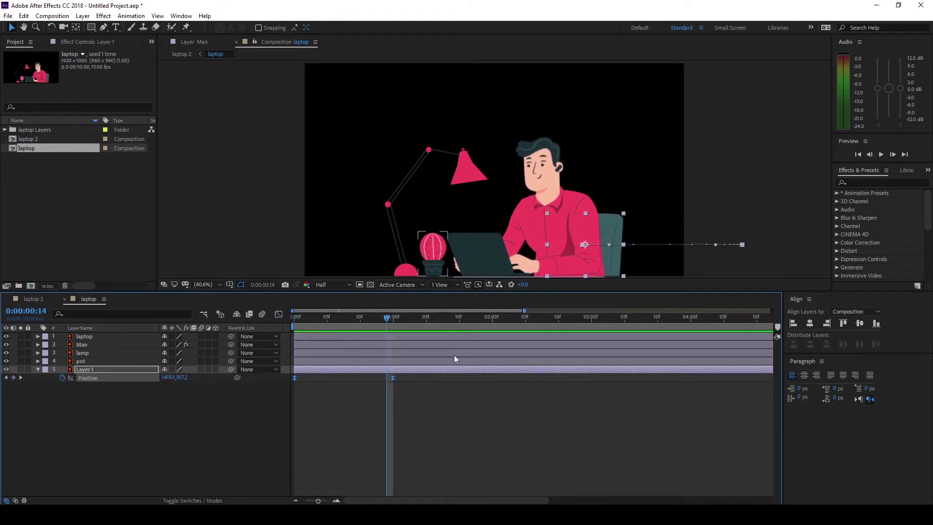
{"action": "mouse_move", "coordinate": [393, 325]}
{"action": "left_mouse_down"}
{"action": "mouse_move", "coordinate": [354, 326]}
{"action": "mouse_move", "coordinate": [395, 339]}
{"action": "left_mouse_up"}
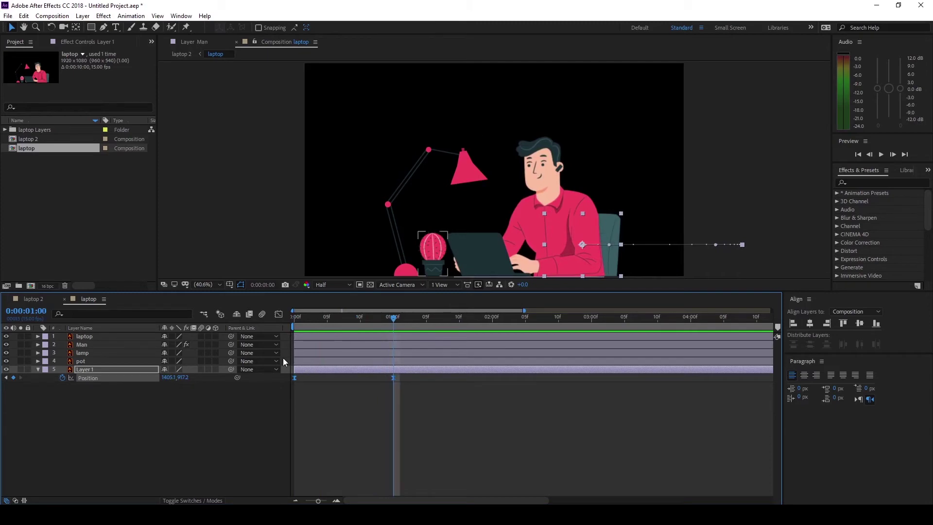
{"action": "key", "text": "p"}
{"action": "left_click", "coordinate": [117, 361]}
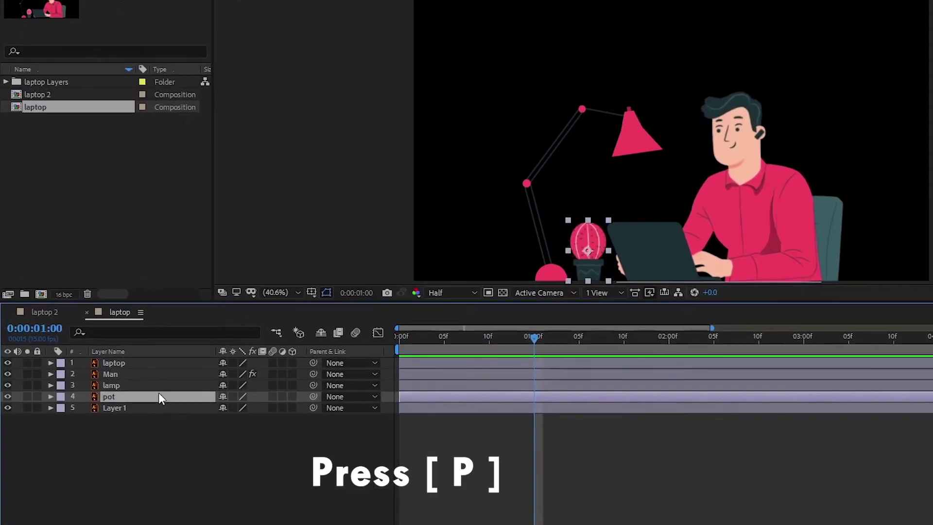
{"action": "key", "text": "p"}
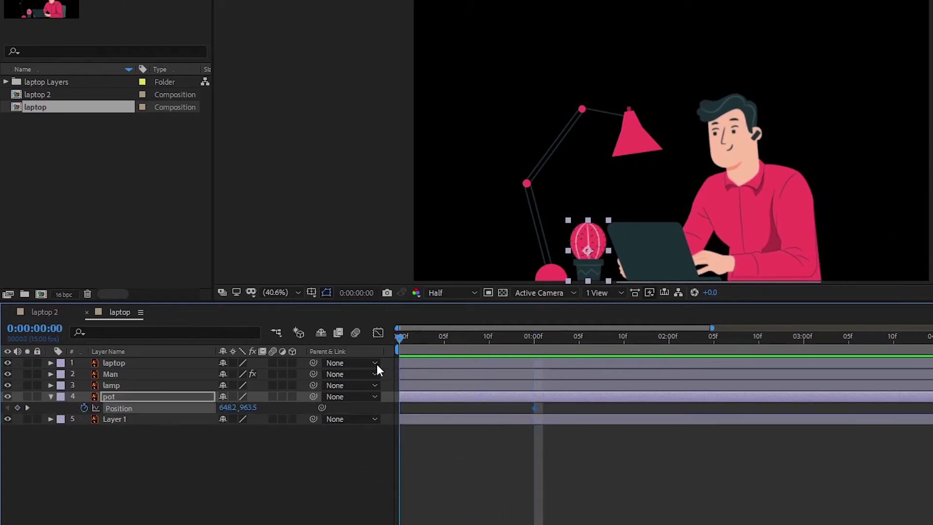
{"action": "key", "text": "Home"}
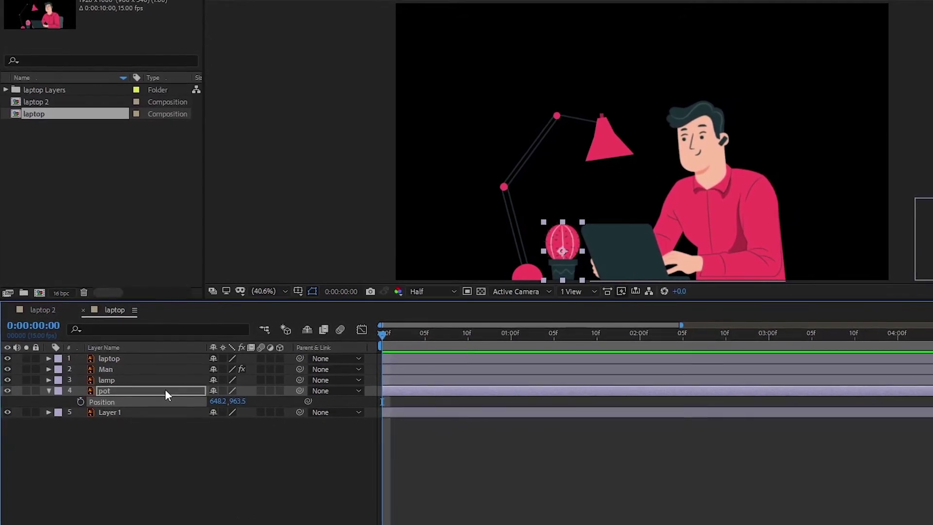
Add a 100% Scale keyframe to the pot layer at 0:00:01:00 and move its anchor point to the pot's base.
{"action": "key", "text": "s"}
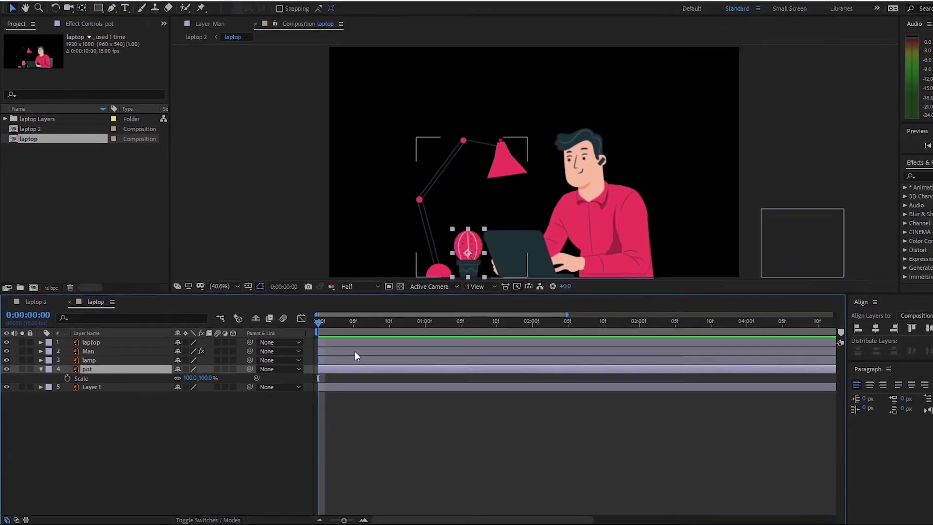
{"action": "left_click_drag", "start_coordinate": [299, 317], "coordinate": [395, 323]}
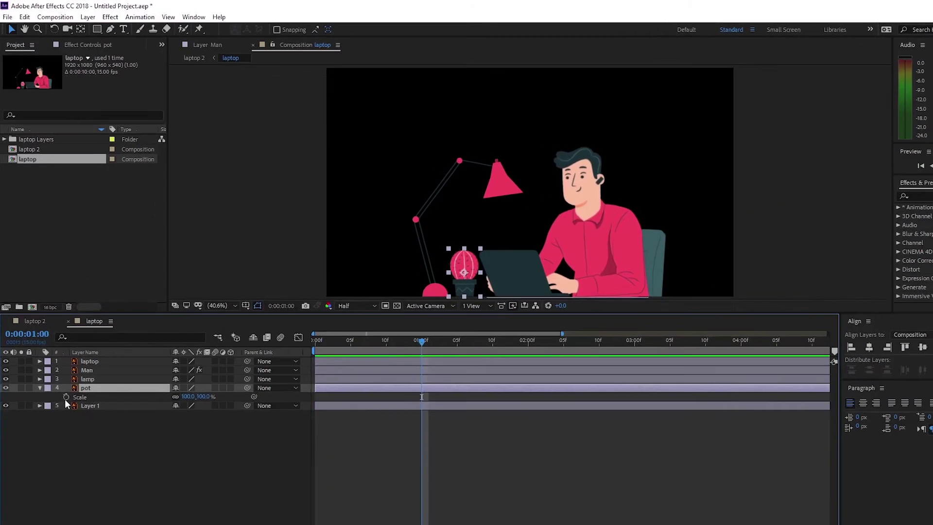
{"action": "left_click", "coordinate": [63, 370]}
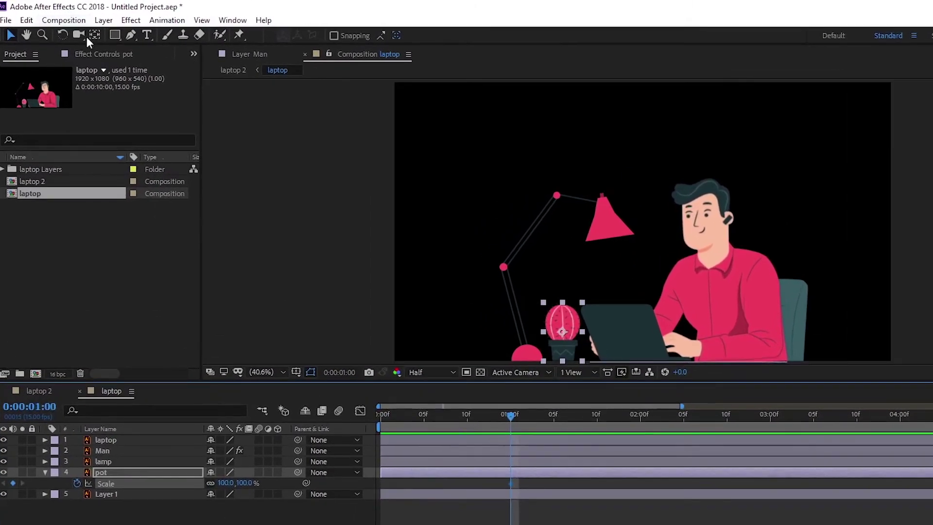
{"action": "left_click", "coordinate": [94, 39]}
{"action": "left_click_drag", "start_coordinate": [563, 332], "coordinate": [565, 361]}
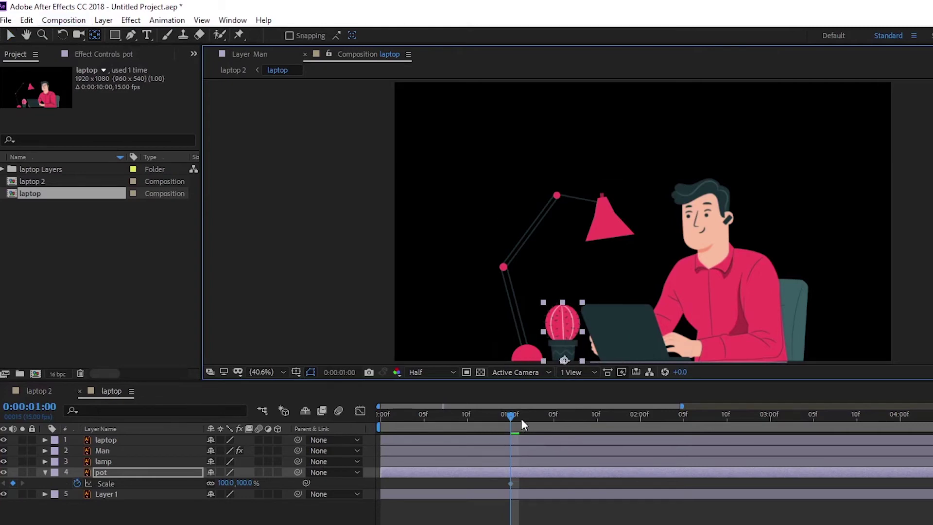
Set the pot's Scale to 0% at the first frame.
{"action": "left_click_drag", "start_coordinate": [521, 418], "coordinate": [314, 437]}
{"action": "left_click", "coordinate": [244, 482]}
{"action": "type", "text": "0"}
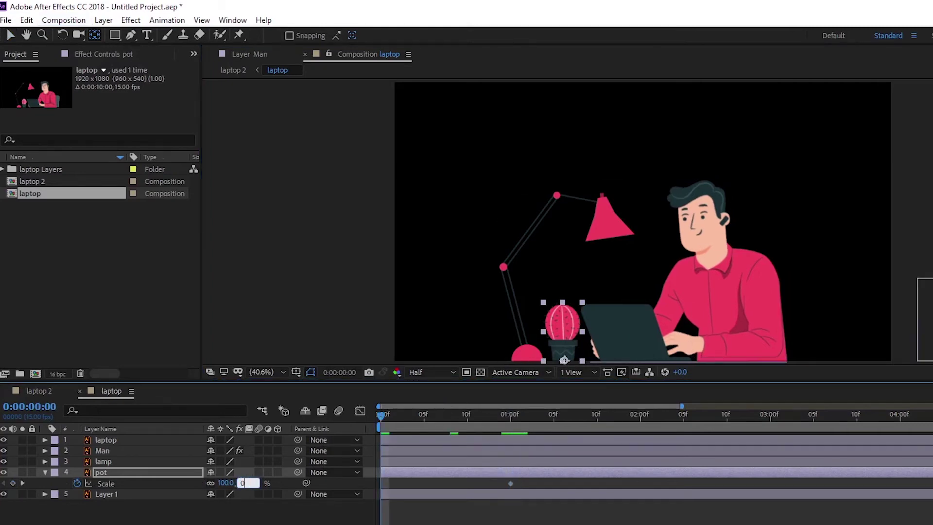
{"action": "key", "text": "Return"}
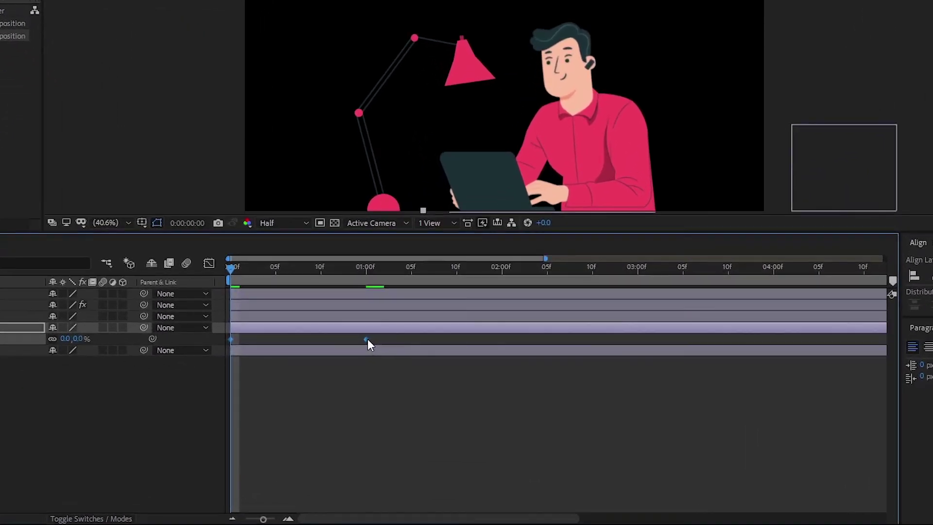
Apply Easy Ease to both Scale keyframes of the pot.
{"action": "right_click", "coordinate": [367, 339]}
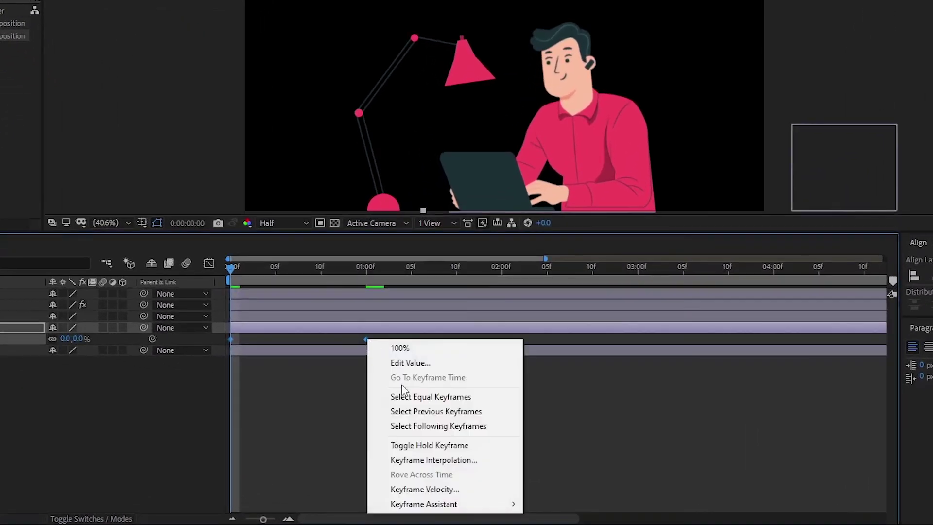
{"action": "mouse_move", "coordinate": [486, 504]}
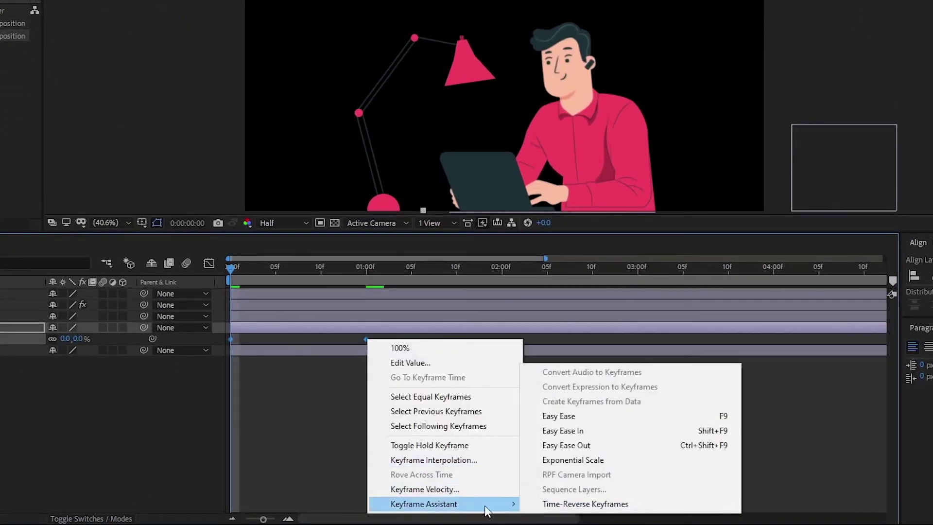
{"action": "left_click", "coordinate": [597, 417]}
Reshape the pot's Scale speed curve so it peaks shortly before the second keyframe, and close the graph view.
{"action": "left_click_drag", "start_coordinate": [284, 277], "coordinate": [314, 287]}
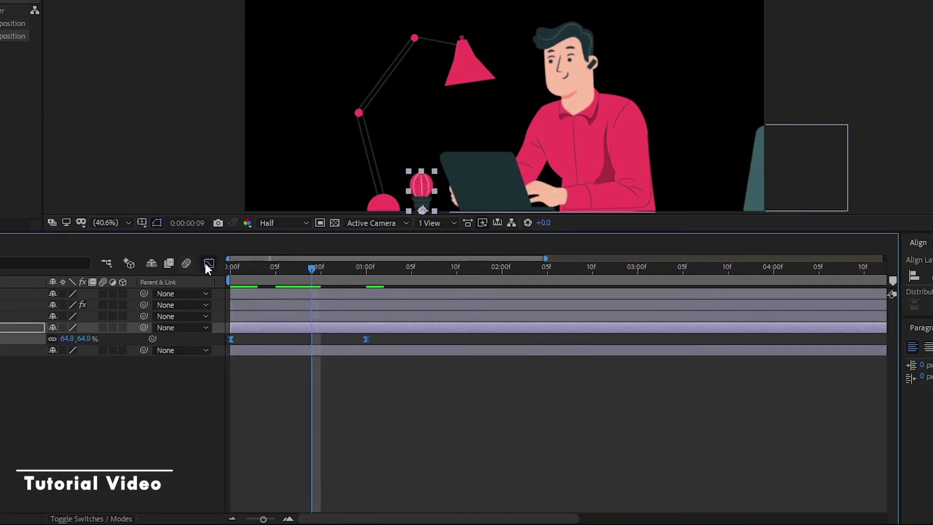
{"action": "left_click", "coordinate": [209, 263]}
{"action": "left_click_drag", "start_coordinate": [160, 496], "coordinate": [161, 496]}
{"action": "left_click_drag", "start_coordinate": [313, 271], "coordinate": [295, 268]}
{"action": "left_click_drag", "start_coordinate": [254, 479], "coordinate": [297, 476]}
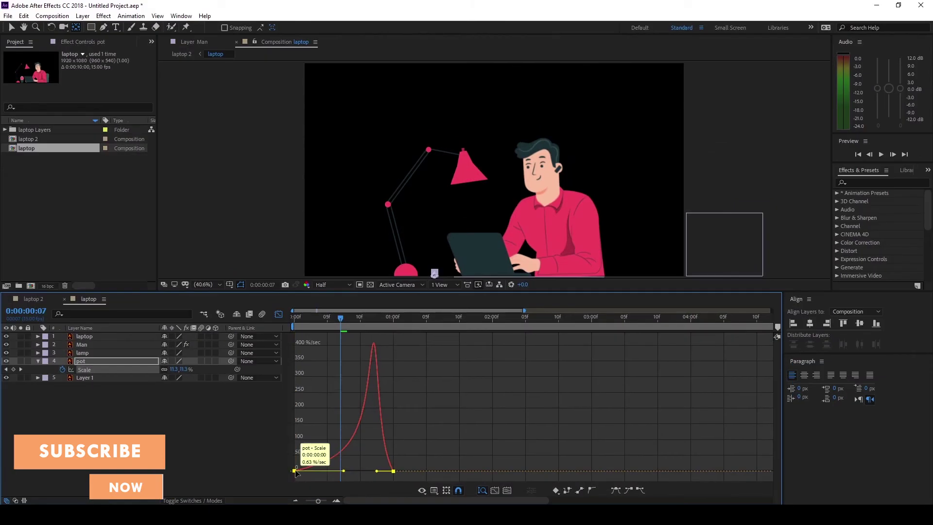
{"action": "left_click", "coordinate": [278, 315]}
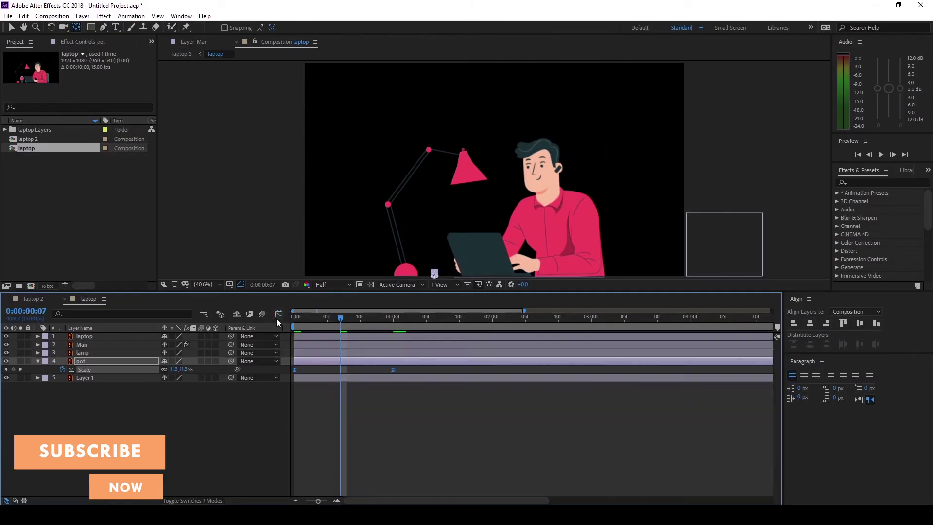
Collapse the pot layer, reveal the lamp's Scale and move the lamp's anchor point to the outer edge of its base.
{"action": "left_click", "coordinate": [109, 354]}
{"action": "left_click", "coordinate": [39, 362]}
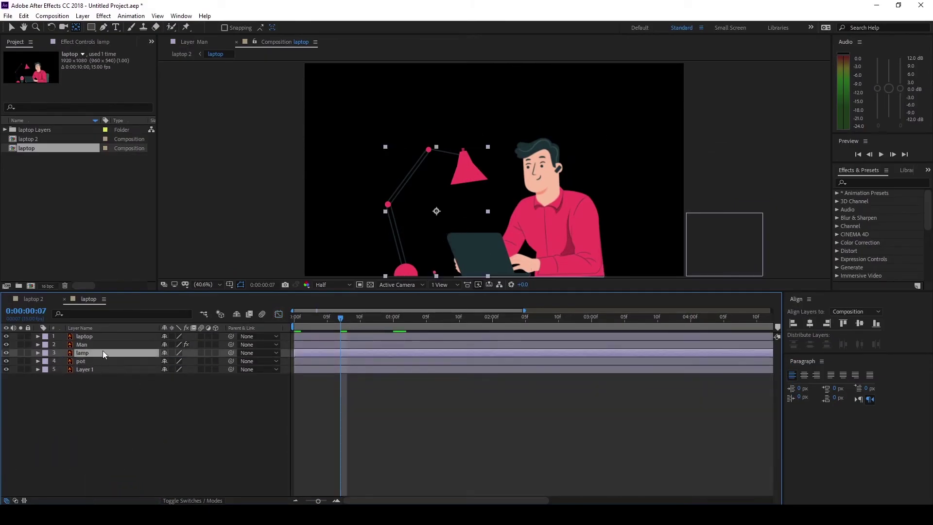
{"action": "key", "text": "s"}
{"action": "left_click", "coordinate": [76, 28]}
{"action": "left_click", "coordinate": [436, 210]}
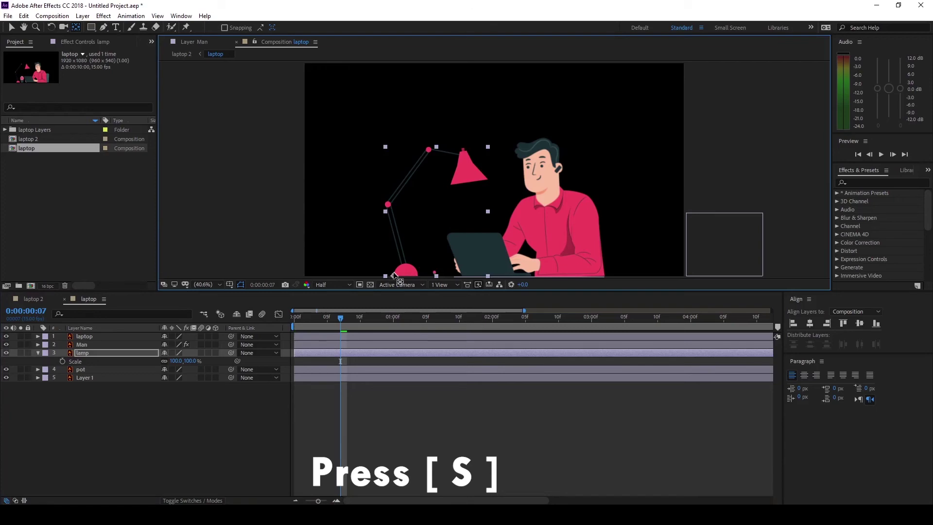
Animate the lamp's Scale from 0% at the first frame to 100% at 0:00:01:00.
{"action": "left_click_drag", "start_coordinate": [348, 316], "coordinate": [284, 343]}
{"action": "left_click", "coordinate": [63, 362]}
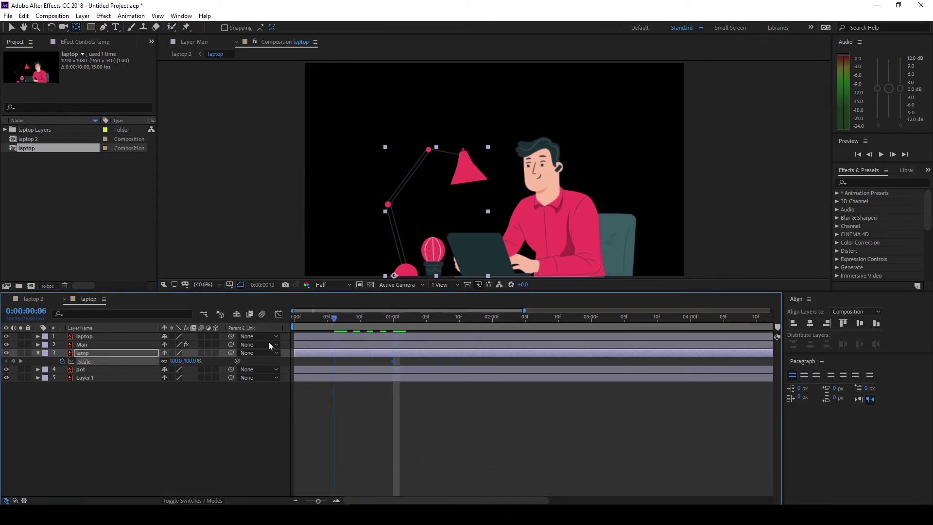
{"action": "left_click", "coordinate": [192, 361]}
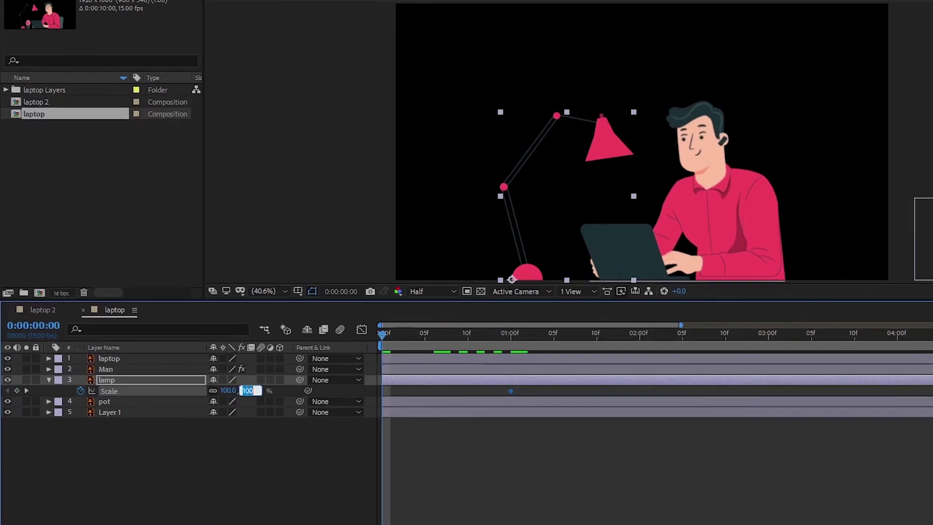
{"action": "type", "text": "0"}
{"action": "key", "text": "Return"}
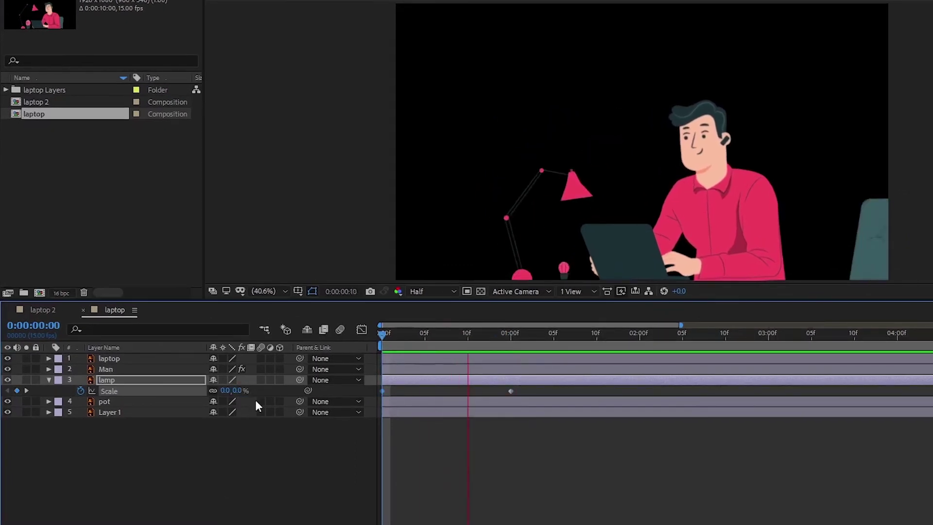
Apply Easy Ease to both Scale keyframes of the lamp.
{"action": "left_click", "coordinate": [555, 341]}
{"action": "left_click_drag", "start_coordinate": [558, 341], "coordinate": [451, 343]}
{"action": "left_click_drag", "start_coordinate": [528, 395], "coordinate": [377, 392]}
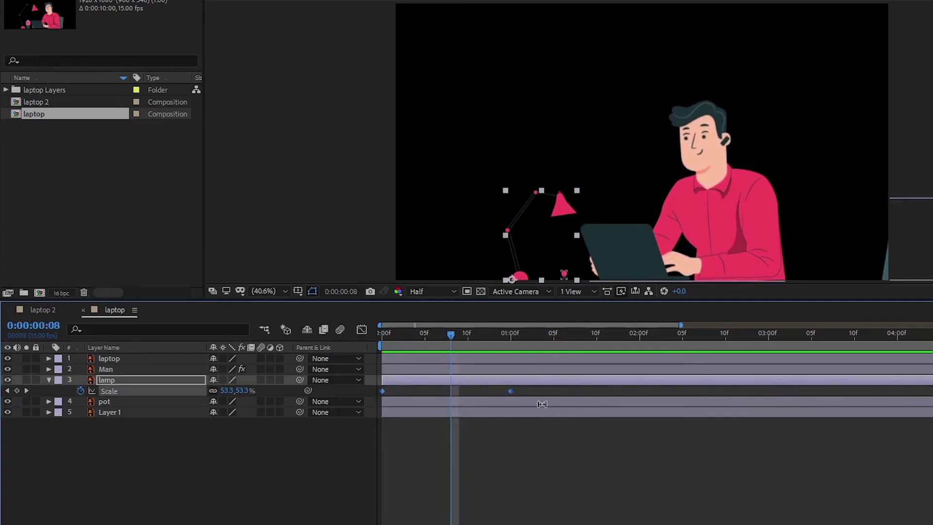
{"action": "right_click", "coordinate": [511, 392]}
{"action": "mouse_move", "coordinate": [573, 523]}
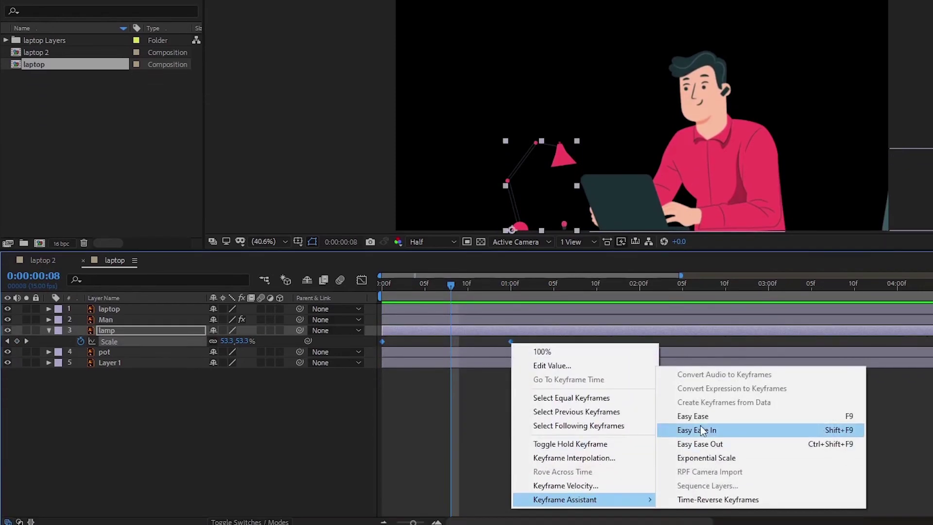
{"action": "left_click", "coordinate": [699, 480]}
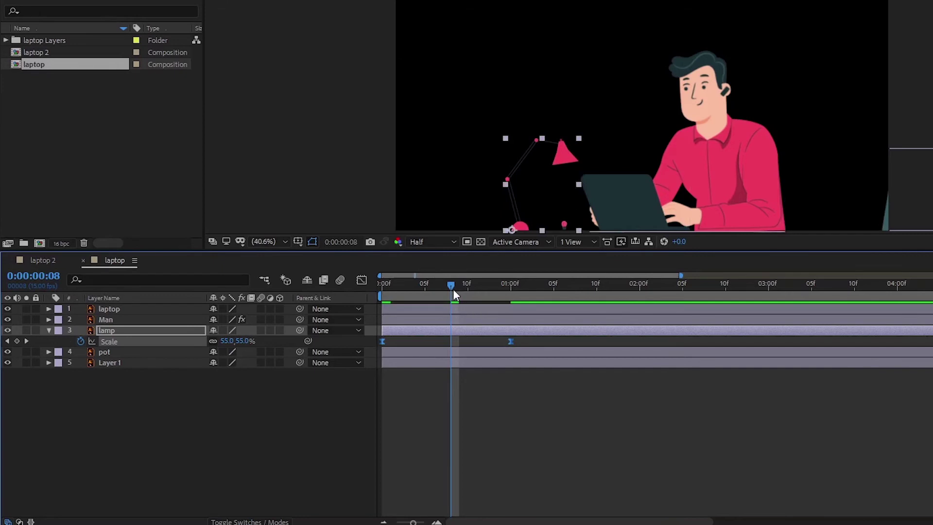
Animate the man's Position from about 1176.2, 1489.4 below the frame at the first frame to his original place at 0:00:01:00.
{"action": "left_click", "coordinate": [134, 321]}
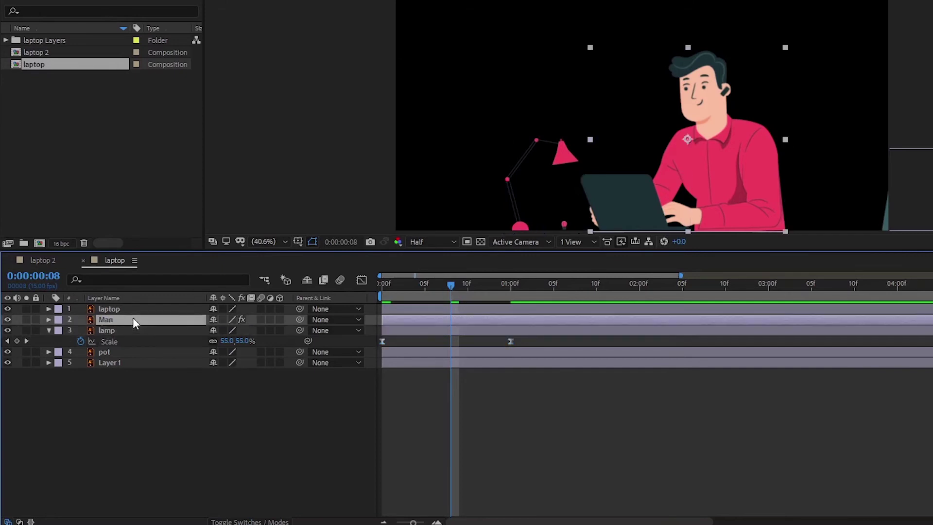
{"action": "key", "text": "p"}
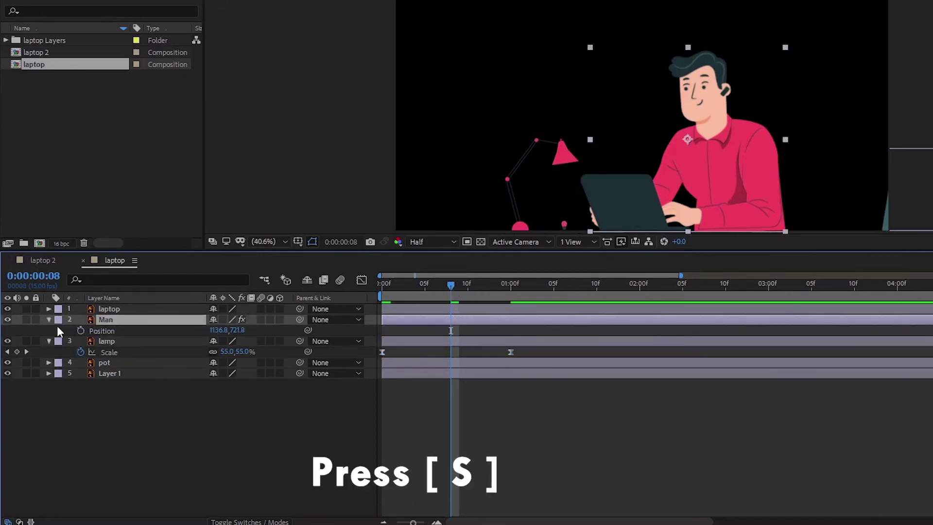
{"action": "left_click_drag", "start_coordinate": [452, 285], "coordinate": [513, 293]}
{"action": "left_click", "coordinate": [81, 330]}
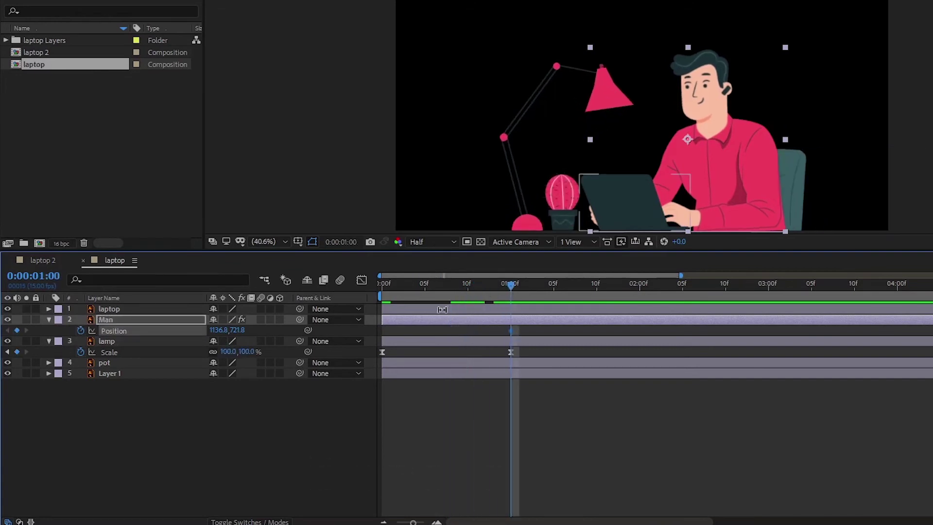
{"action": "left_click_drag", "start_coordinate": [518, 294], "coordinate": [385, 294]}
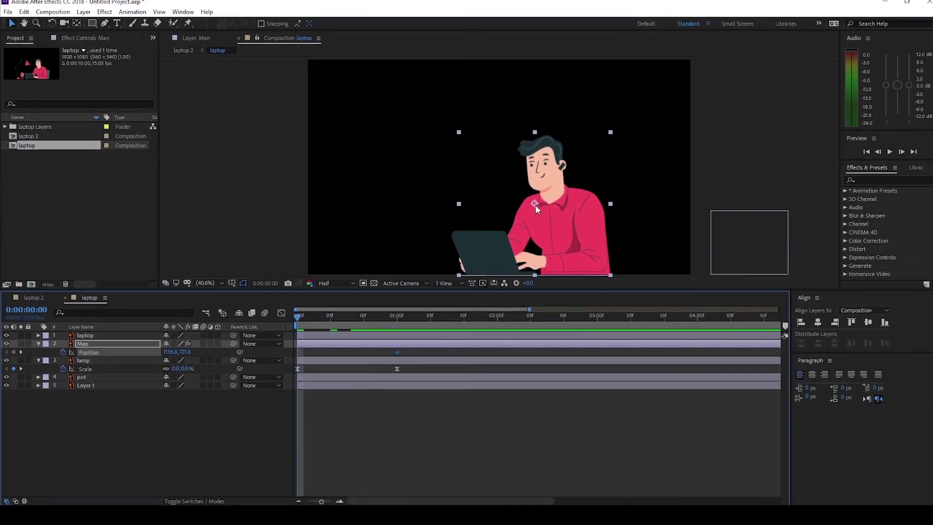
{"action": "left_click_drag", "start_coordinate": [692, 142], "coordinate": [699, 322]}
{"action": "left_click_drag", "start_coordinate": [537, 345], "coordinate": [537, 361]}
Apply Easy Ease to both Position keyframes of the man.
{"action": "left_click_drag", "start_coordinate": [414, 352], "coordinate": [319, 353]}
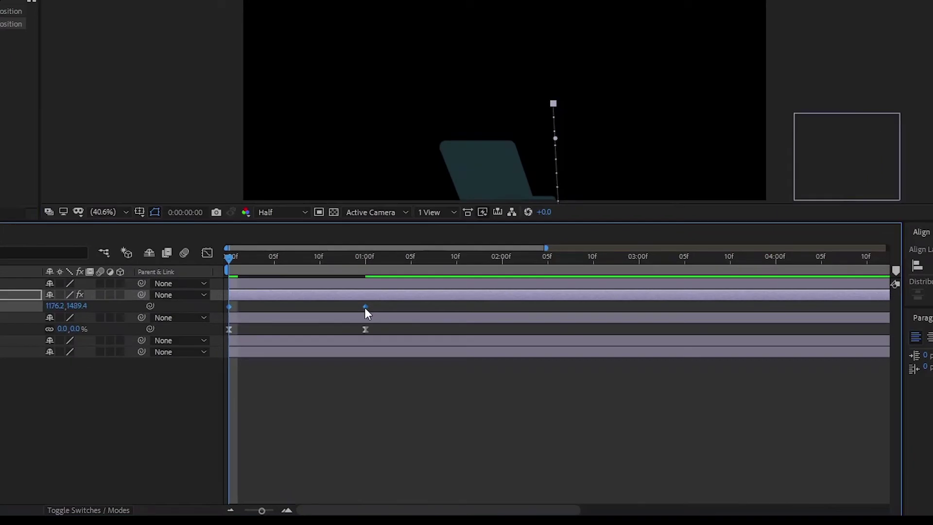
{"action": "right_click", "coordinate": [394, 353]}
{"action": "mouse_move", "coordinate": [458, 476]}
{"action": "left_click", "coordinate": [645, 372]}
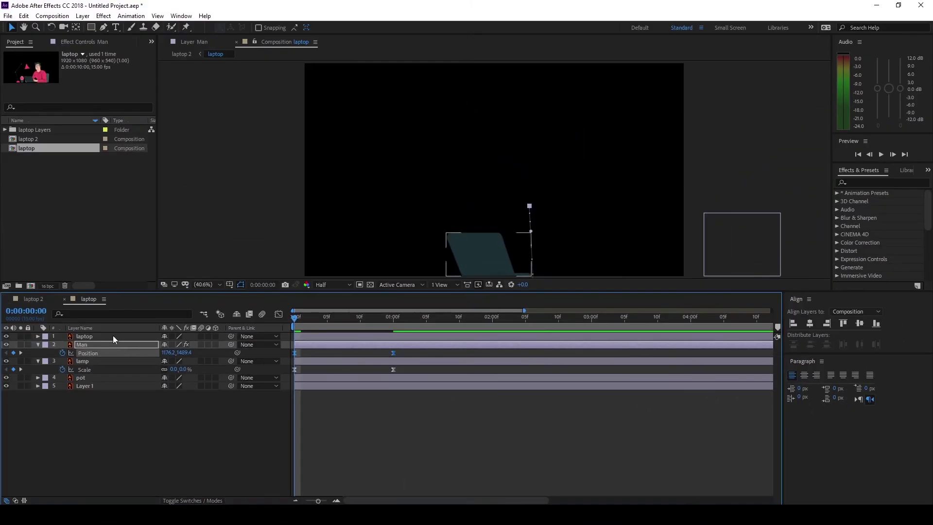
Move the laptop layer's anchor point to the lower-right corner of the laptop with the Pan Behind tool.
{"action": "left_click", "coordinate": [113, 336]}
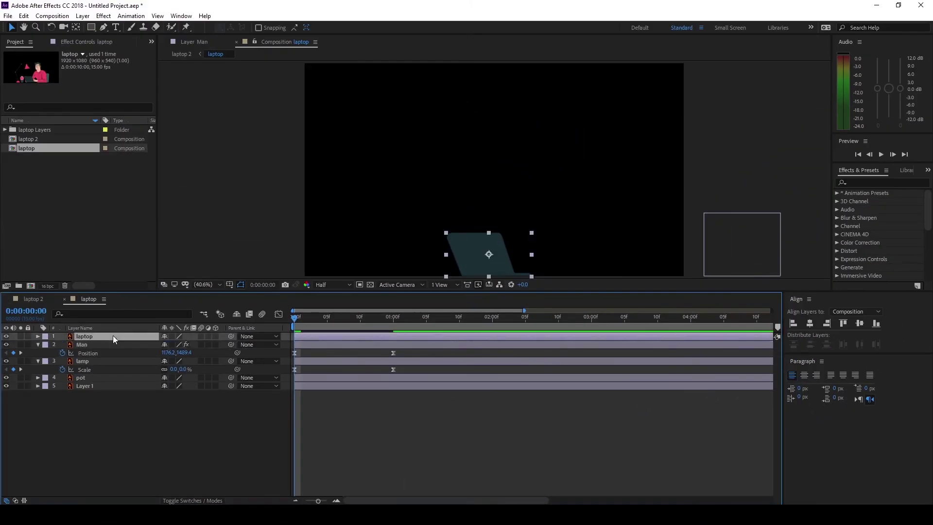
{"action": "left_click", "coordinate": [76, 28]}
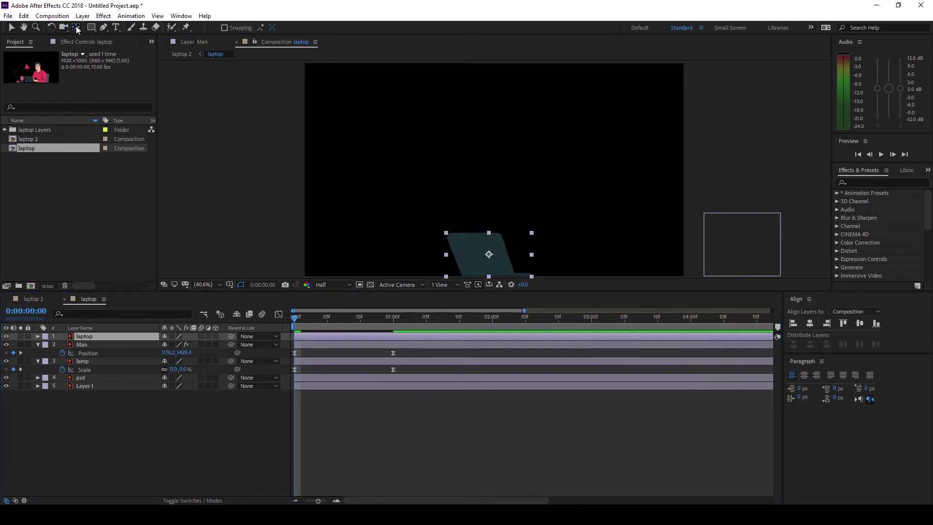
{"action": "left_click_drag", "start_coordinate": [490, 256], "coordinate": [538, 279]}
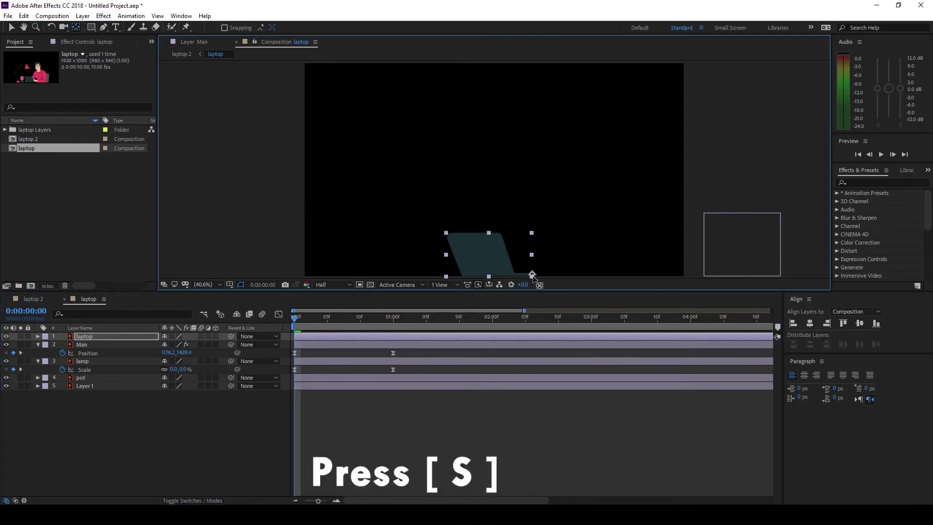
Animate the laptop's Scale from 0% at the first frame to 100% at 0:00:01:00.
{"action": "key", "text": "s"}
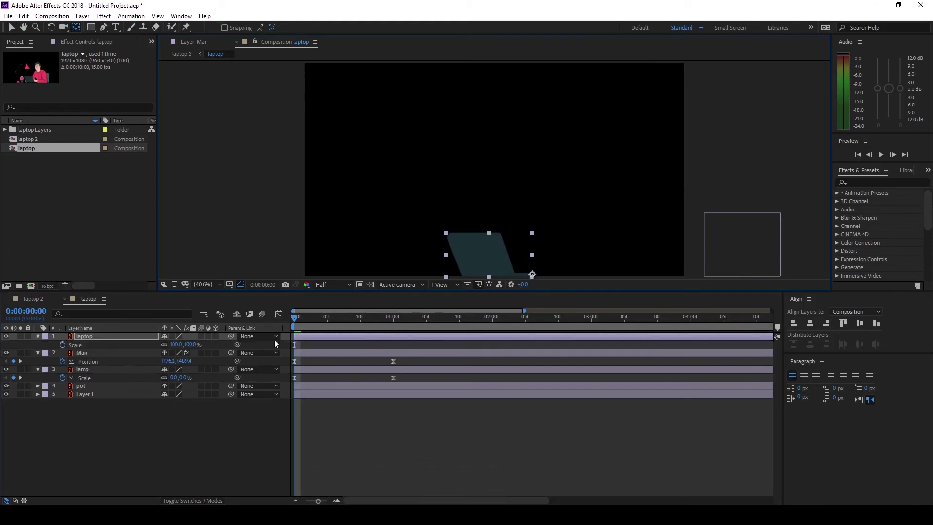
{"action": "left_click", "coordinate": [63, 346]}
{"action": "left_click_drag", "start_coordinate": [295, 344], "coordinate": [393, 345]}
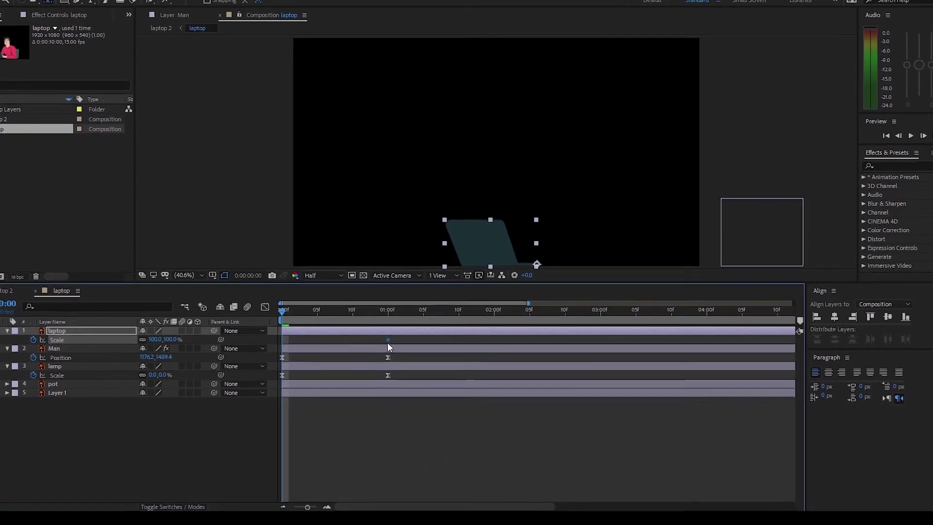
{"action": "left_click", "coordinate": [172, 340]}
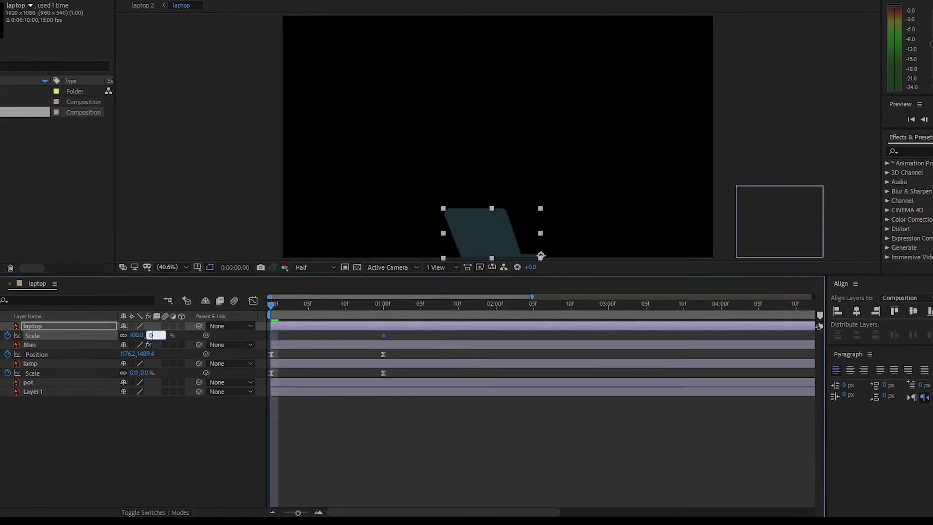
{"action": "type", "text": "0"}
{"action": "key", "text": "Return"}
Apply Easy Ease to both Scale keyframes of the laptop.
{"action": "left_click_drag", "start_coordinate": [403, 332], "coordinate": [269, 326]}
{"action": "right_click", "coordinate": [375, 328]}
{"action": "mouse_move", "coordinate": [460, 477]}
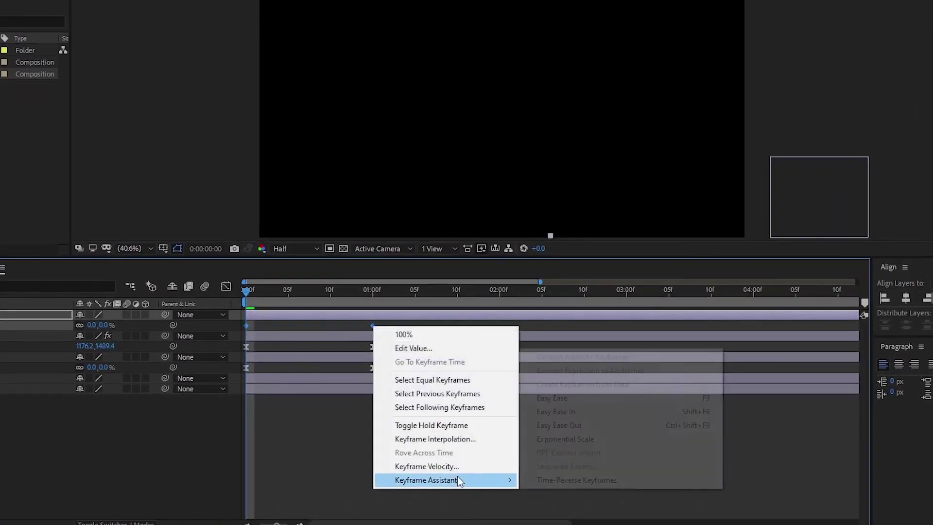
{"action": "left_click", "coordinate": [554, 399]}
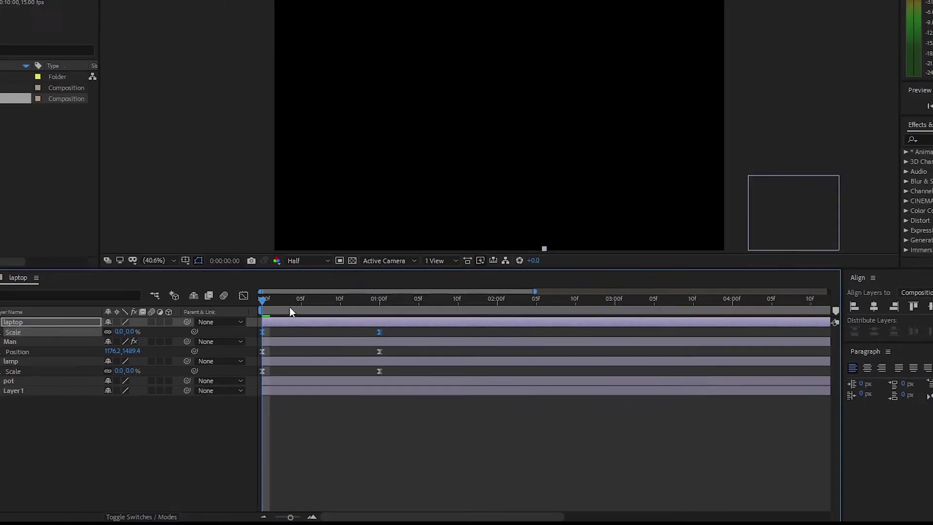
Lengthen the first keyframe's handle in the laptop's Scale speed curve so the growth peaks later, and close the graph view.
{"action": "left_click", "coordinate": [297, 301]}
{"action": "left_click_drag", "start_coordinate": [409, 346], "coordinate": [292, 343]}
{"action": "left_click", "coordinate": [278, 314]}
{"action": "left_click_drag", "start_coordinate": [419, 454], "coordinate": [313, 470]}
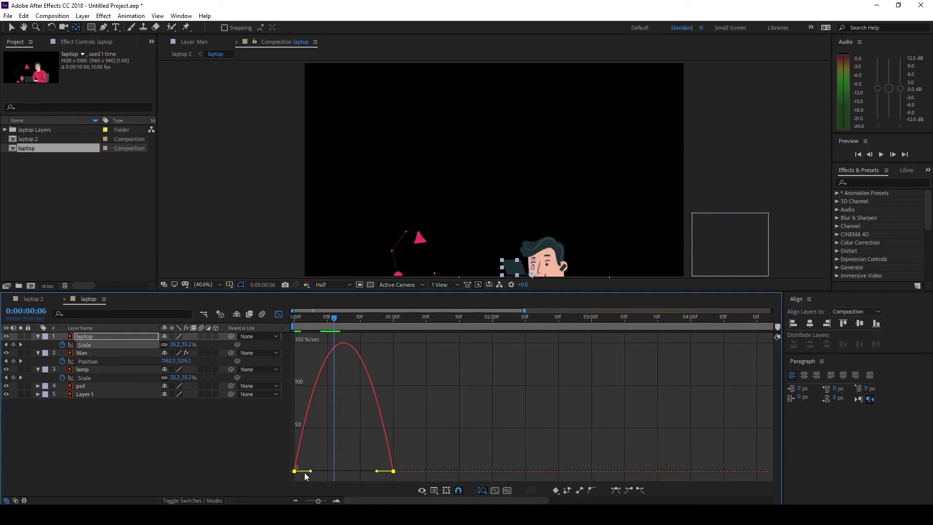
{"action": "left_click_drag", "start_coordinate": [308, 474], "coordinate": [334, 474]}
{"action": "left_click", "coordinate": [278, 315]}
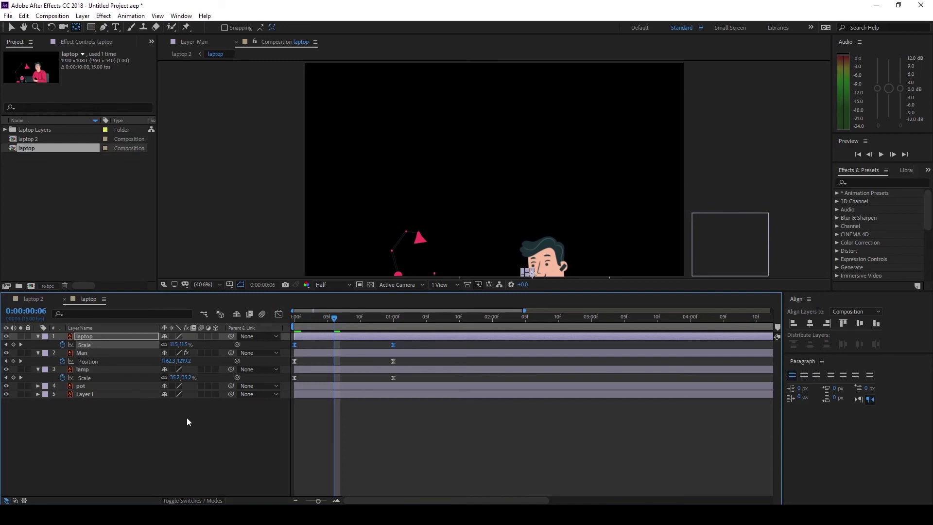
Collapse the keyframed properties of all layers and clear the layer selection.
{"action": "key", "text": "ctrl+a"}
{"action": "key", "text": "u"}
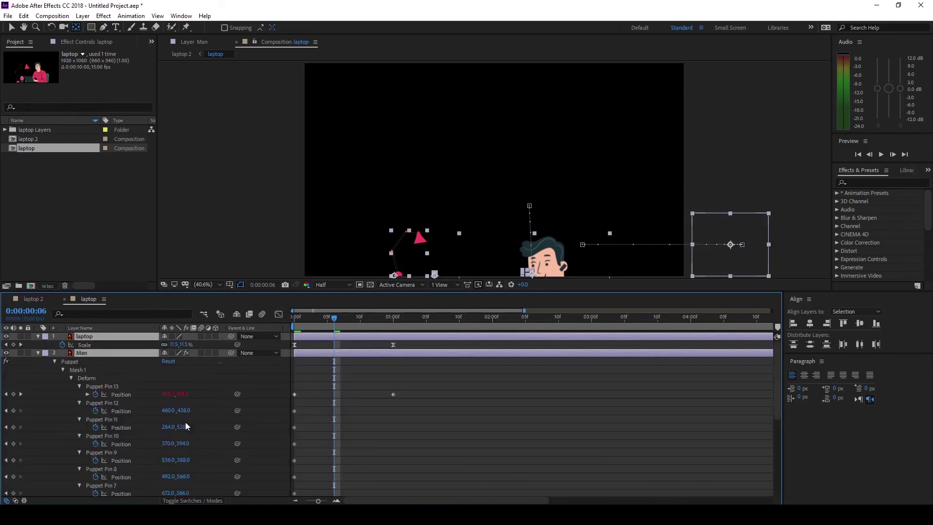
{"action": "key", "text": "u"}
{"action": "left_click", "coordinate": [212, 457]}
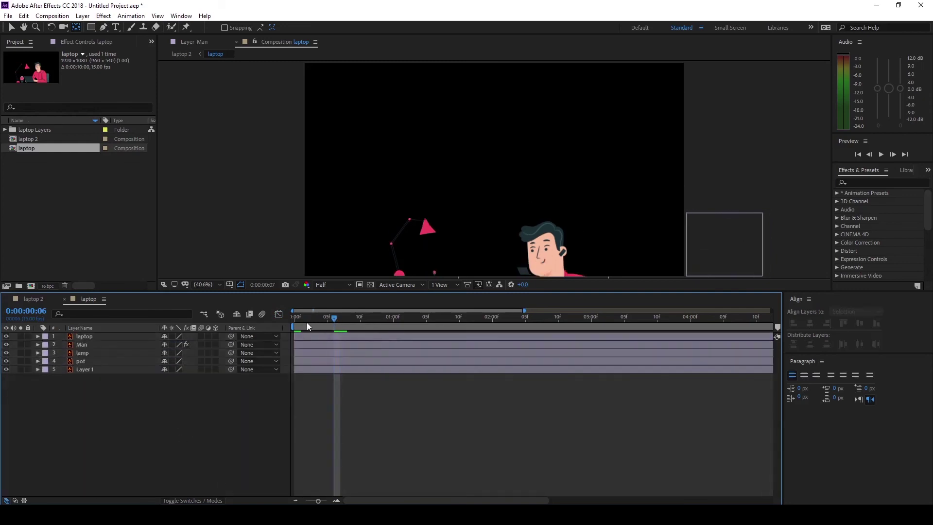
Play back the combined entrance animation from the first frame.
{"action": "key", "text": "Home"}
{"action": "key", "text": "space"}
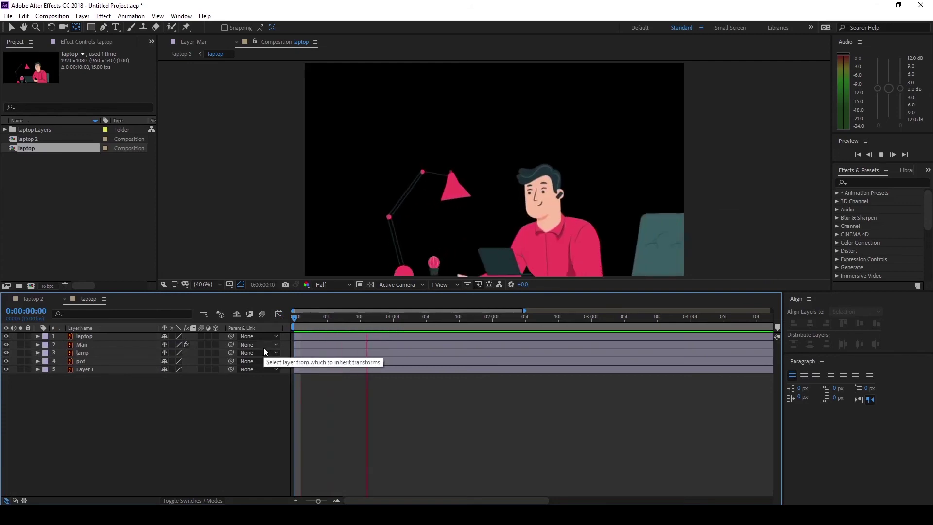
{"action": "key", "text": "space"}
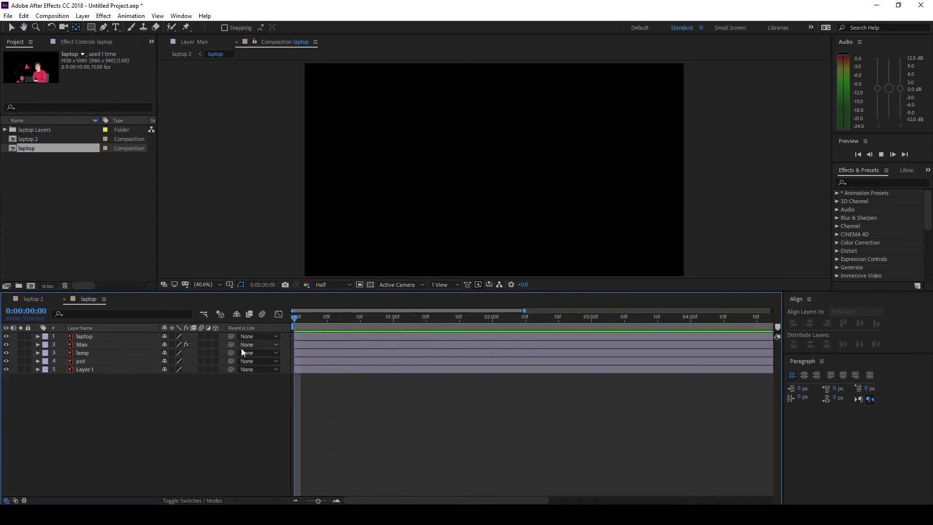
{"action": "key", "text": "space"}
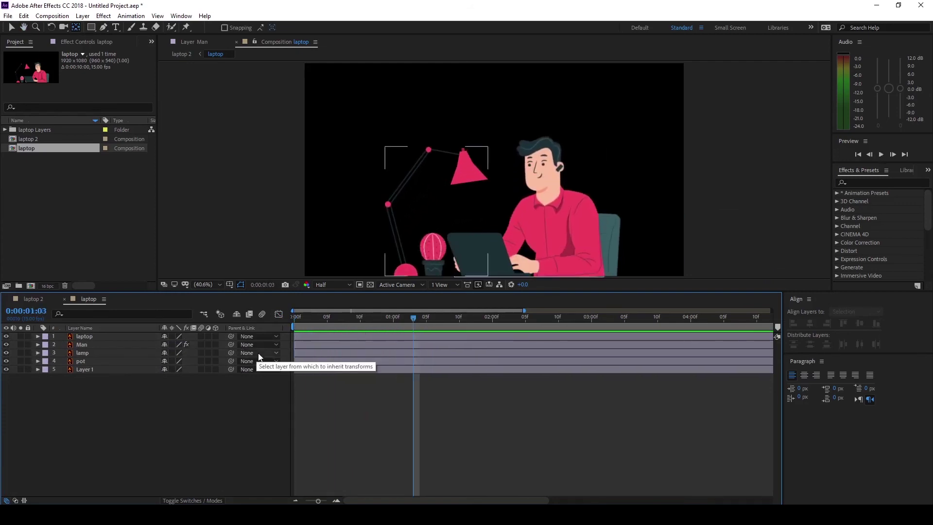
Stagger the layers so the lamp starts at frame 2, the laptop at frame 4 and the man at frame 6, and preview the timing.
{"action": "left_click", "coordinate": [115, 370]}
{"action": "left_click", "coordinate": [110, 362]}
{"action": "left_click", "coordinate": [109, 355]}
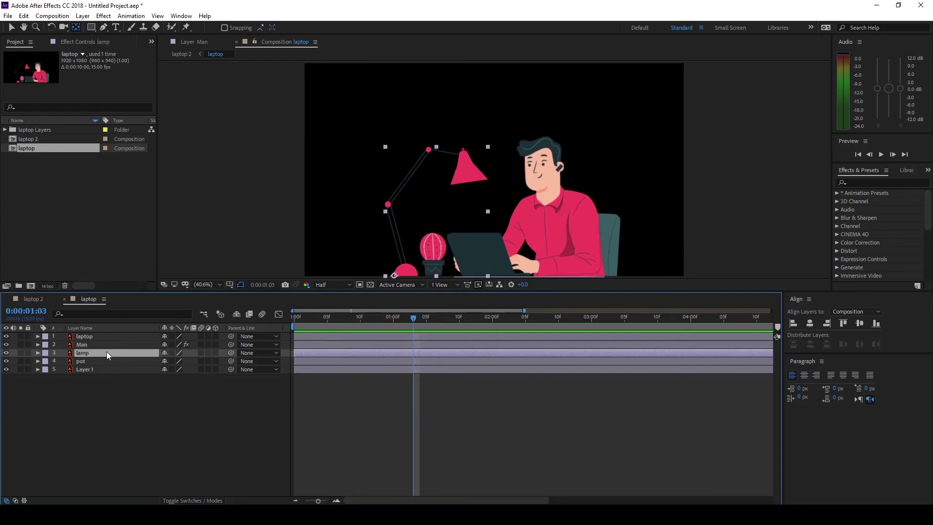
{"action": "left_click", "coordinate": [103, 345]}
{"action": "left_click", "coordinate": [102, 338]}
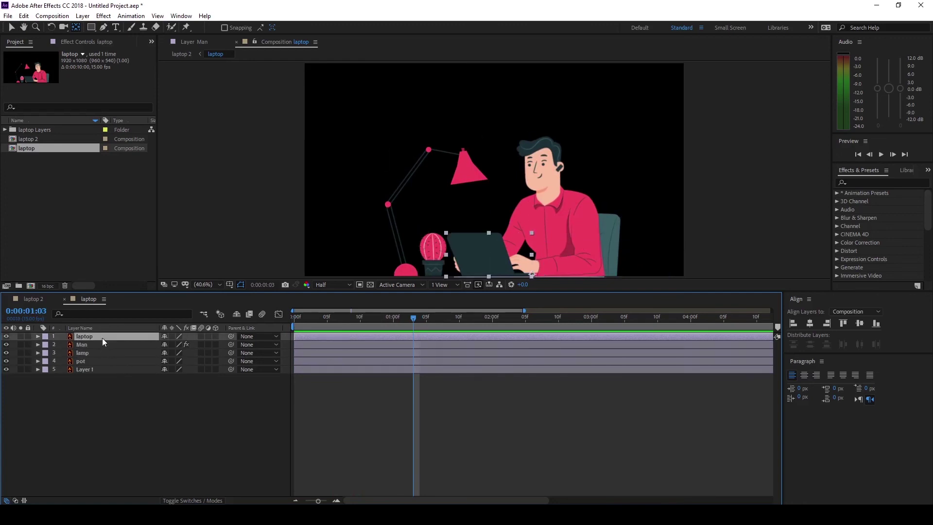
{"action": "key", "text": "v"}
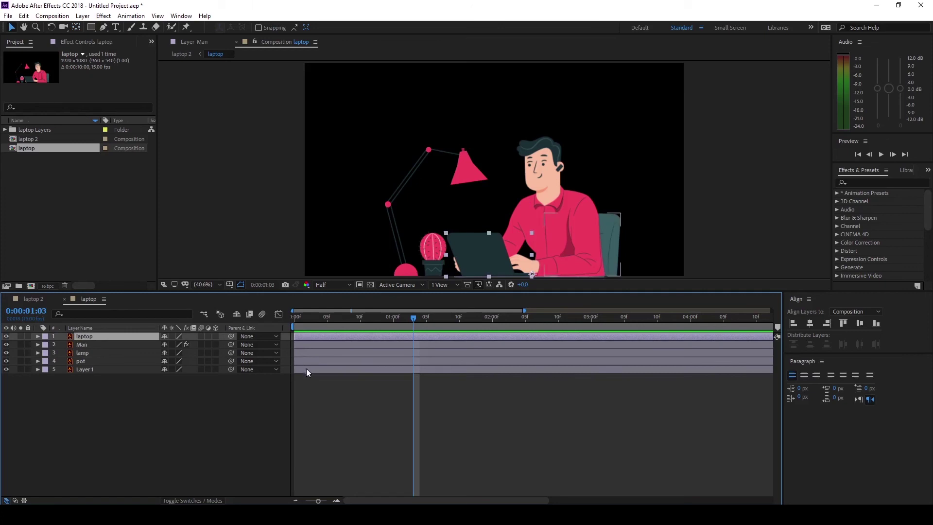
{"action": "left_click_drag", "start_coordinate": [308, 338], "coordinate": [322, 355]}
{"action": "left_click_drag", "start_coordinate": [414, 319], "coordinate": [287, 346]}
{"action": "key", "text": "space"}
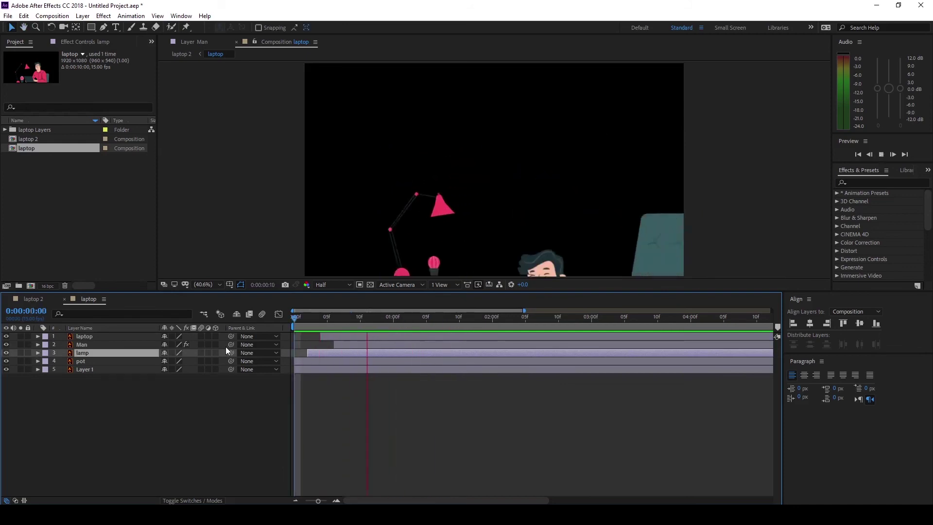
{"action": "key", "text": "space"}
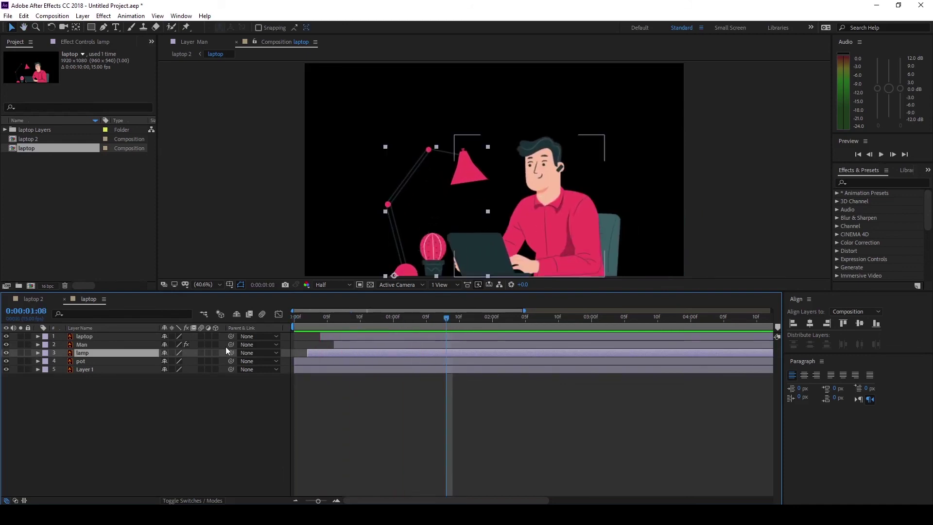
Retime the layer starts to frame 1 for the pot, frame 3 for the lamp and frame 4 for the man, and preview them.
{"action": "left_click_drag", "start_coordinate": [345, 345], "coordinate": [292, 322]}
{"action": "left_click", "coordinate": [327, 317]}
{"action": "key", "text": "space"}
{"action": "key", "text": "space"}
{"action": "mouse_move", "coordinate": [323, 353]}
{"action": "left_mouse_down"}
{"action": "mouse_move", "coordinate": [335, 355]}
{"action": "mouse_move", "coordinate": [313, 362]}
{"action": "mouse_move", "coordinate": [324, 354]}
{"action": "left_mouse_up"}
{"action": "key", "text": "space"}
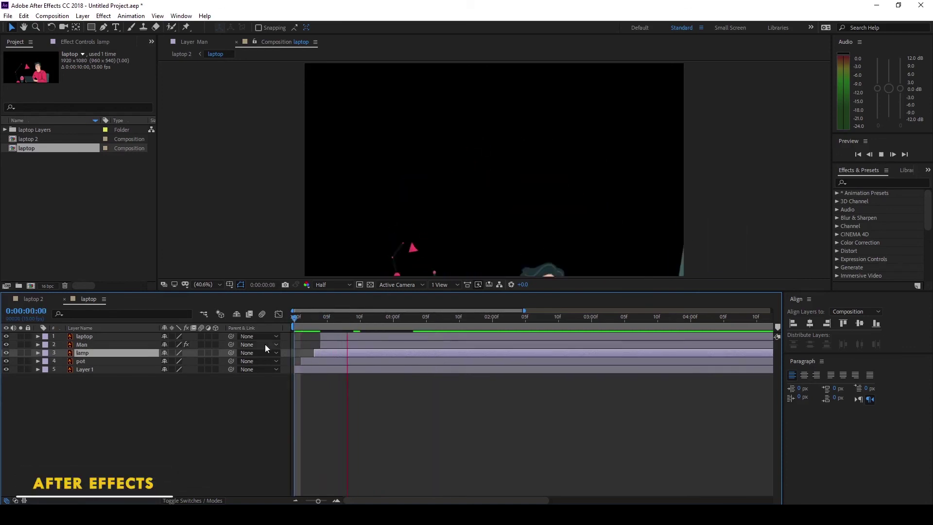
{"action": "key", "text": "space"}
Shift the laptop layer to start at frame 6 and preview the animation.
{"action": "left_click_drag", "start_coordinate": [434, 318], "coordinate": [341, 334]}
{"action": "key", "text": "space"}
{"action": "key", "text": "space"}
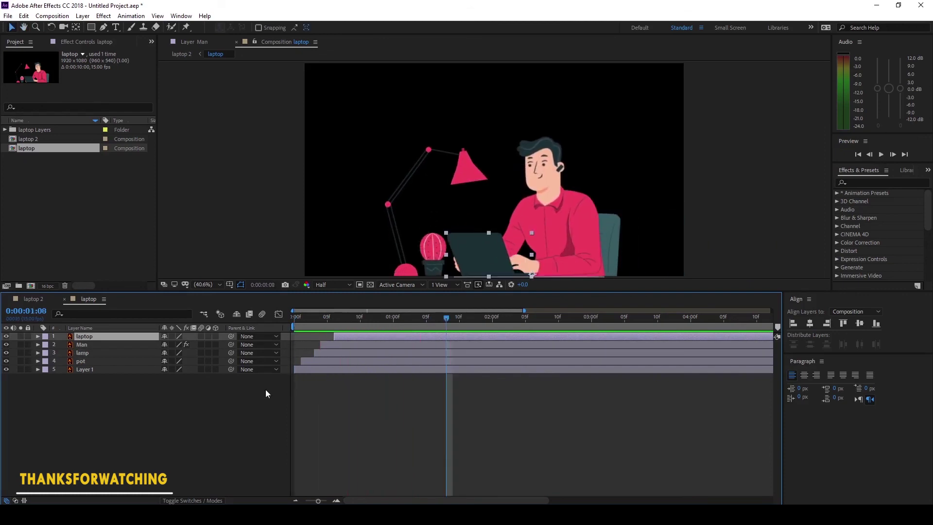
Create a white solid named BG and place it beneath all other layers.
{"action": "right_click", "coordinate": [205, 418]}
{"action": "mouse_move", "coordinate": [256, 314]}
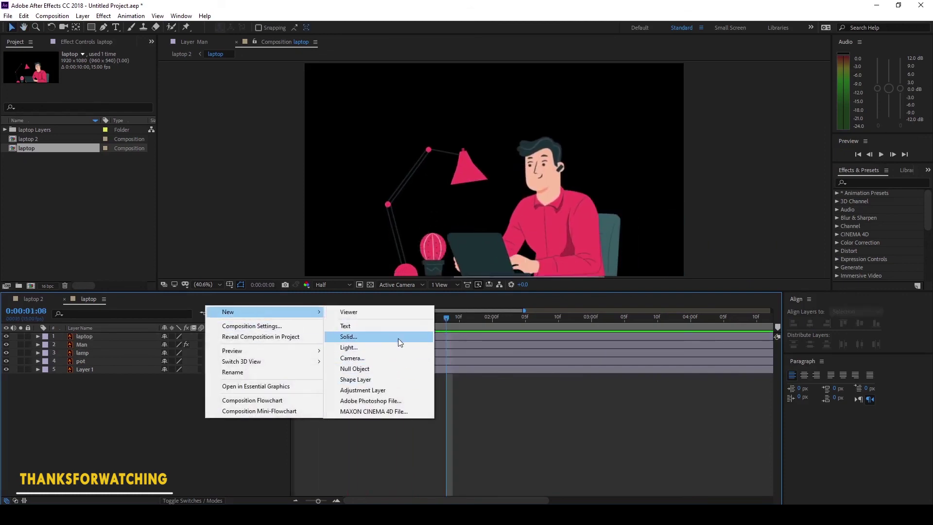
{"action": "left_click", "coordinate": [398, 337]}
{"action": "type", "text": "BG"}
{"action": "key", "text": "Return"}
{"action": "left_click_drag", "start_coordinate": [398, 339], "coordinate": [141, 406]}
{"action": "key", "text": "space"}
{"action": "key", "text": "space"}
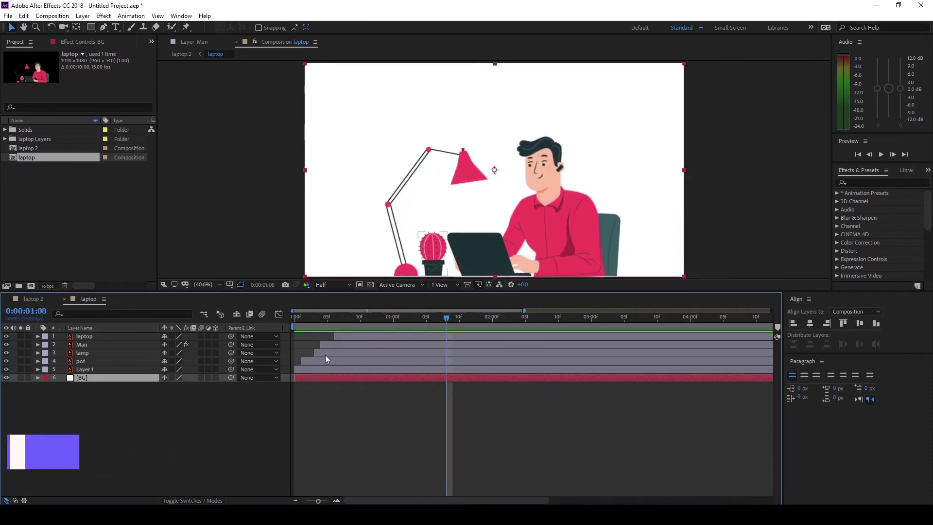
Shift the man layer to start at frame 10 and preview the animation.
{"action": "left_click_drag", "start_coordinate": [328, 345], "coordinate": [367, 343]}
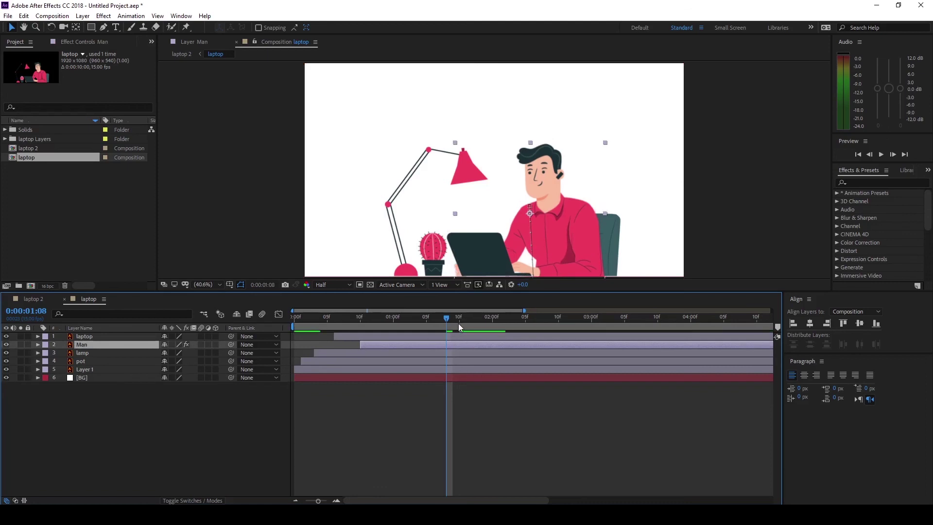
{"action": "left_click_drag", "start_coordinate": [454, 325], "coordinate": [301, 327]}
{"action": "key", "text": "space"}
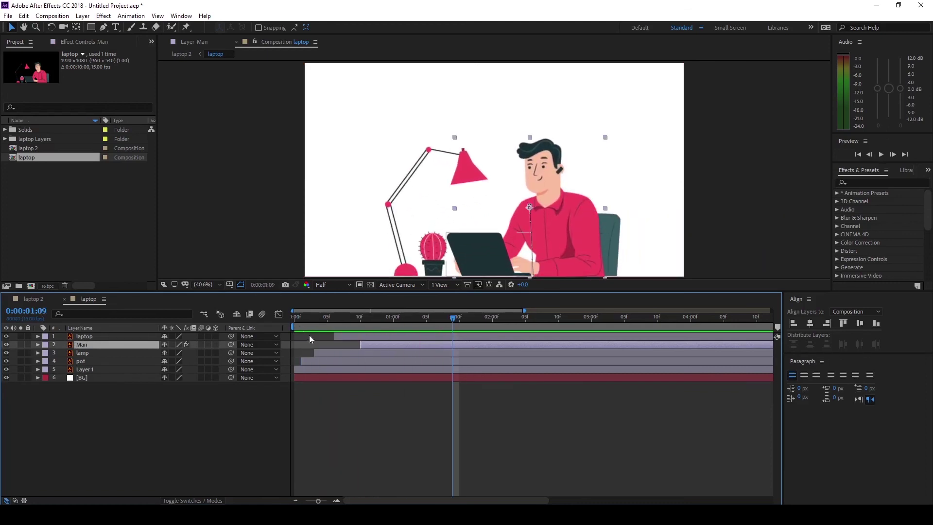
Apply Gradient Ramp to the BG layer, sampling the start color from the pink shirt and the end color from the teal chair.
{"action": "left_click", "coordinate": [885, 183]}
{"action": "type", "text": "ramp"}
{"action": "left_click_drag", "start_coordinate": [885, 201], "coordinate": [476, 380]}
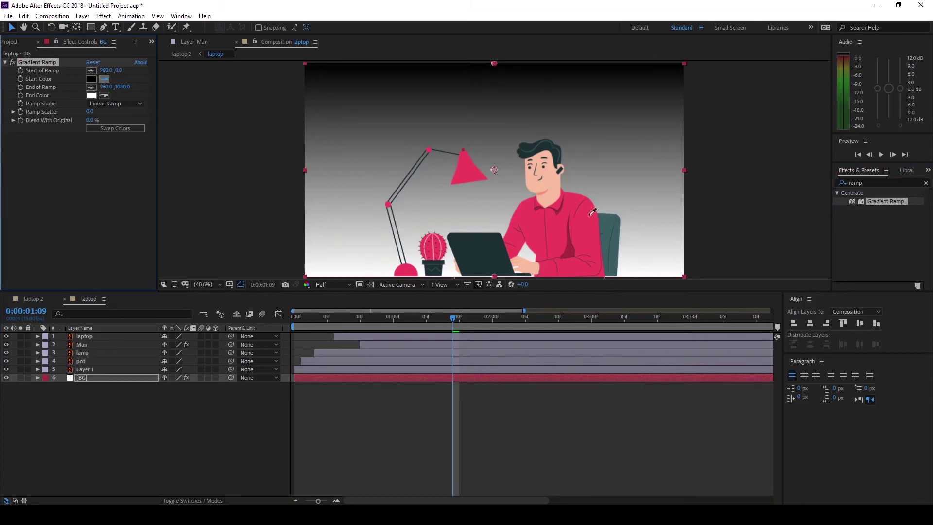
{"action": "left_click", "coordinate": [593, 212]}
{"action": "left_click", "coordinate": [613, 235]}
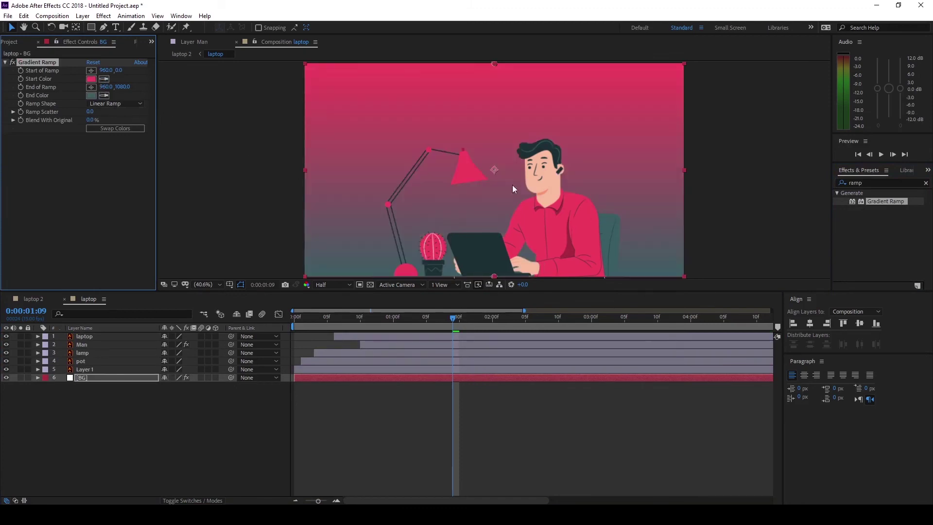
Set the gradient to Radial Ramp, with its start at about 3284, -299 beyond the upper-right corner and its end at about 655, 1073.
{"action": "left_click", "coordinate": [116, 103]}
{"action": "left_click", "coordinate": [122, 127]}
{"action": "left_click_drag", "start_coordinate": [494, 66], "coordinate": [772, 40]}
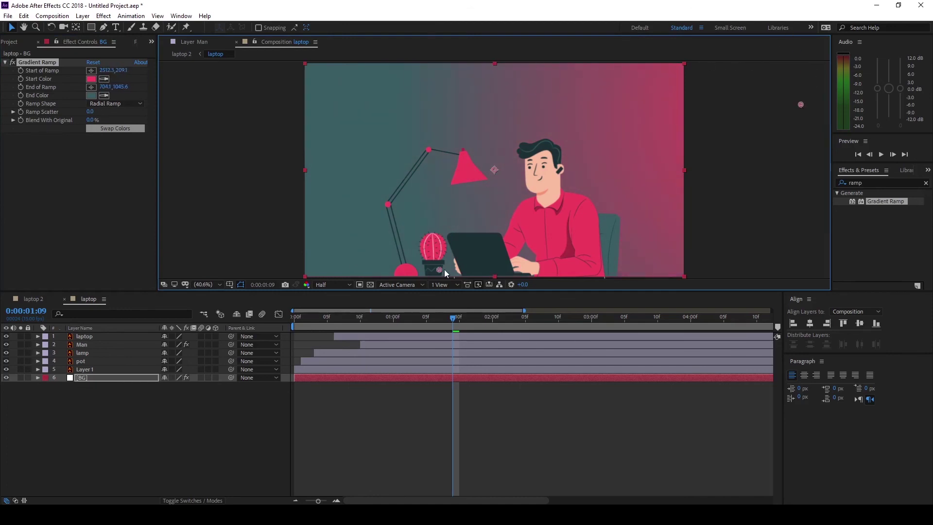
{"action": "left_click_drag", "start_coordinate": [432, 273], "coordinate": [432, 275]}
{"action": "scroll", "coordinate": [599, 202], "scroll_direction": "down", "scroll_amount": 2}
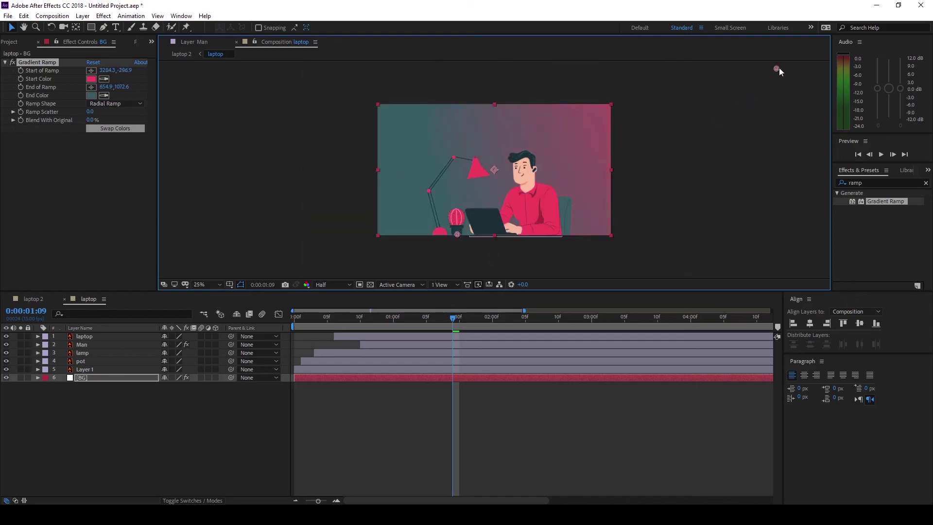